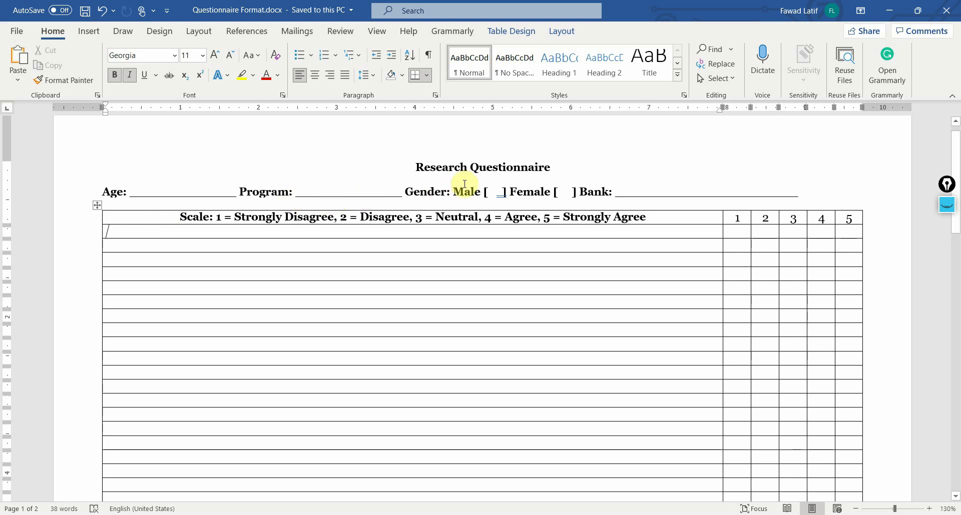
Check the title line and the Age and Program field labels in the current questionnaire.
mouse_move(956, 139)
mouse_down()
mouse_move(956, 247)
mouse_move(956, 132)
mouse_up()
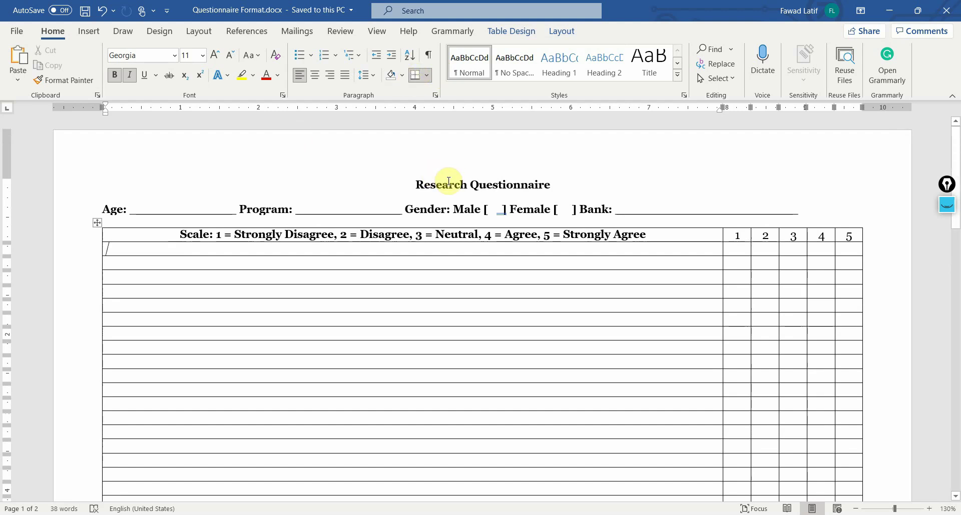
click(568, 185)
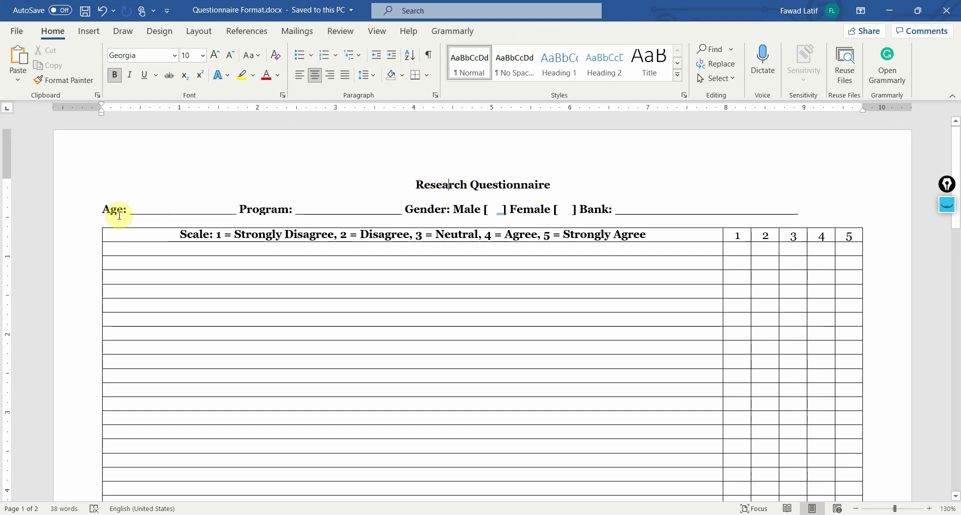
drag(103, 209, 294, 212)
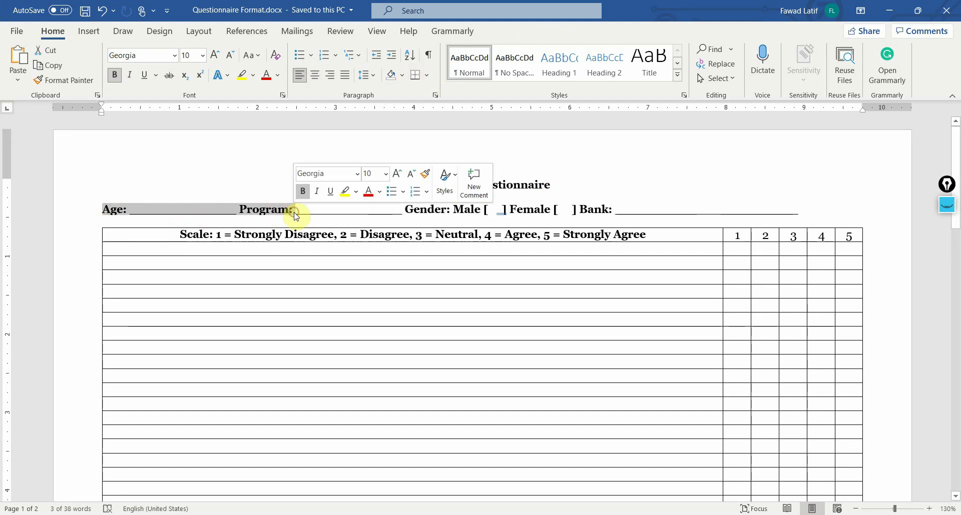
click(252, 265)
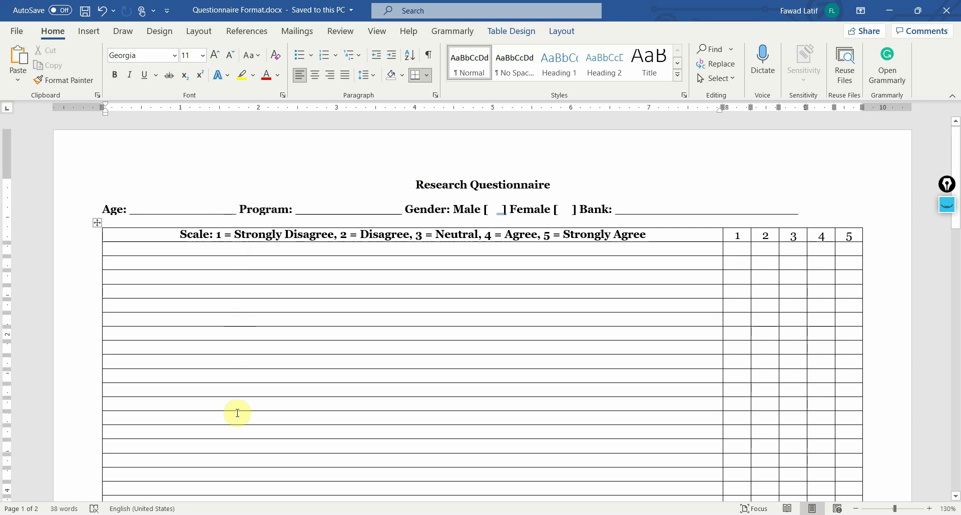
Switch to the thesis questionnaire and select its title and opening introduction lines.
mouse_move(478, 513)
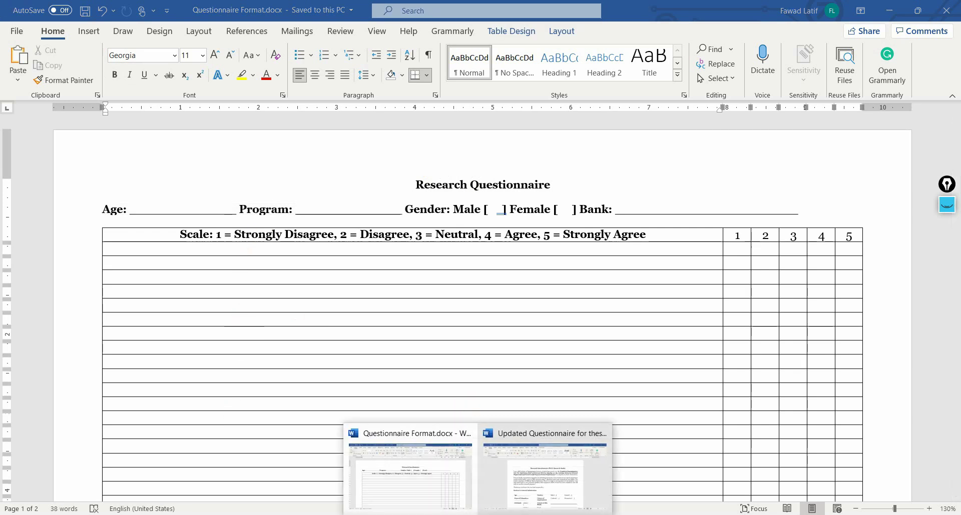
click(551, 493)
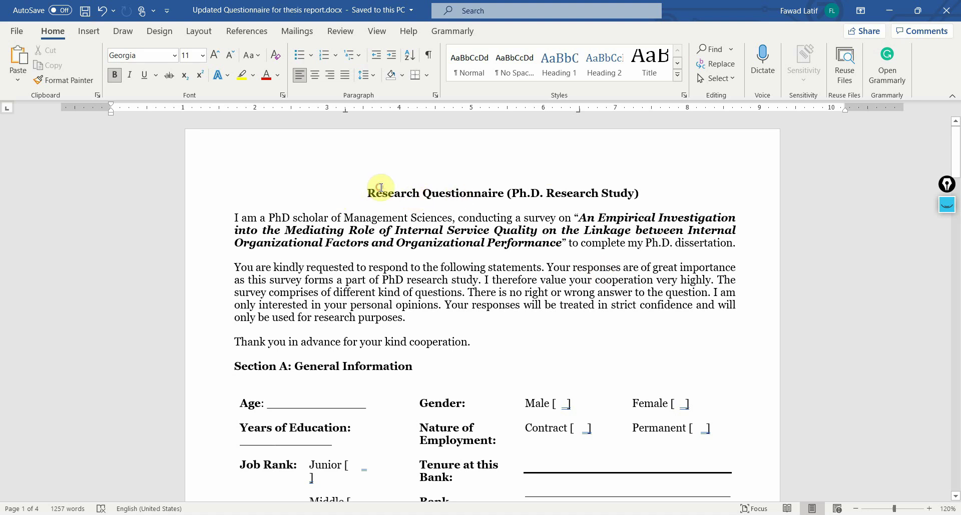
drag(381, 190, 407, 192)
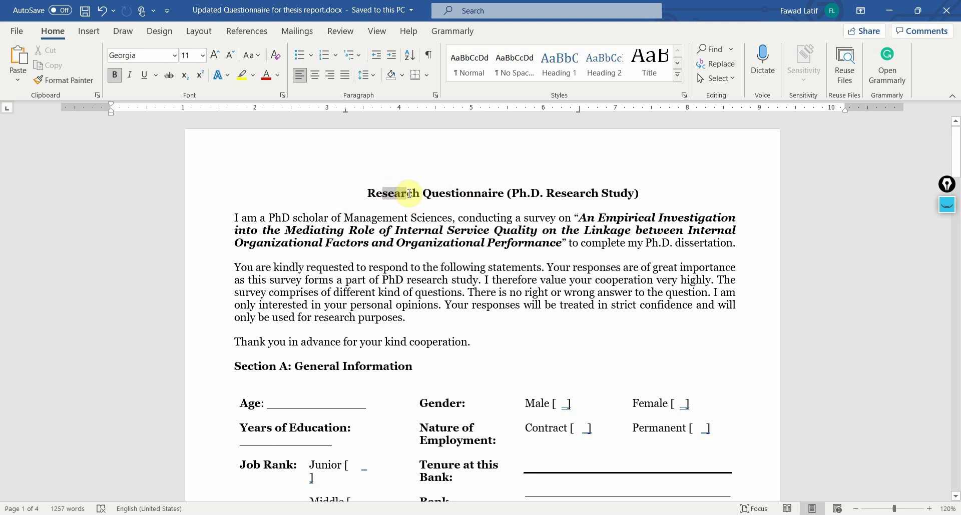
click(527, 202)
click(308, 219)
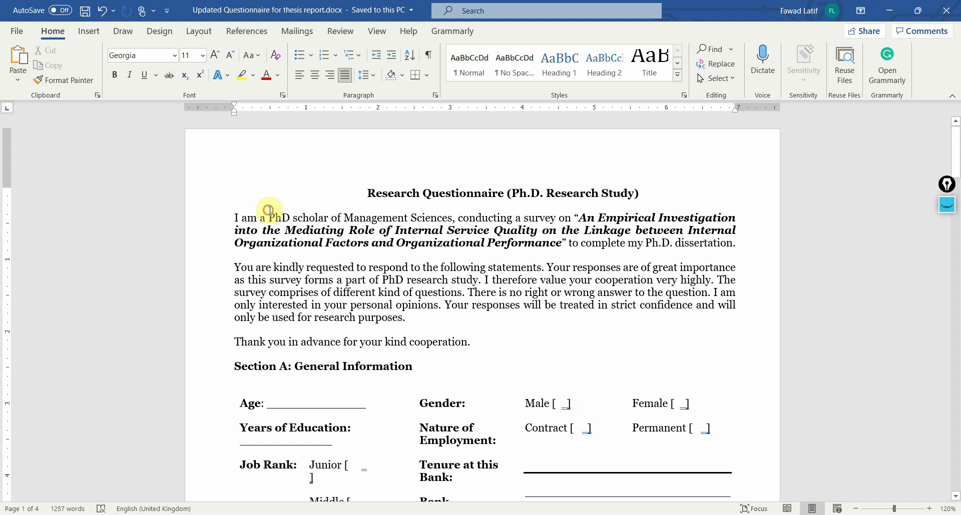
drag(269, 211, 523, 229)
Select the second introductory paragraph and the Section A heading.
drag(231, 268, 428, 309)
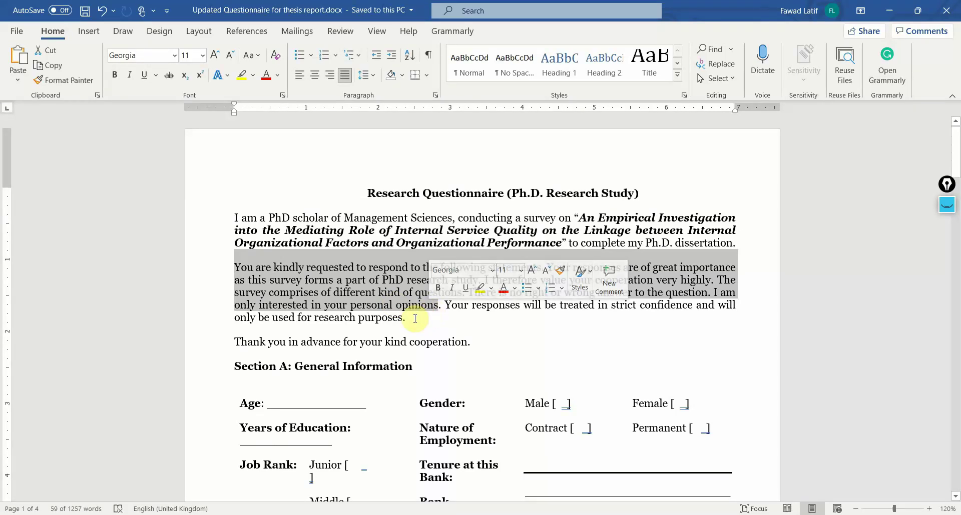
click(413, 319)
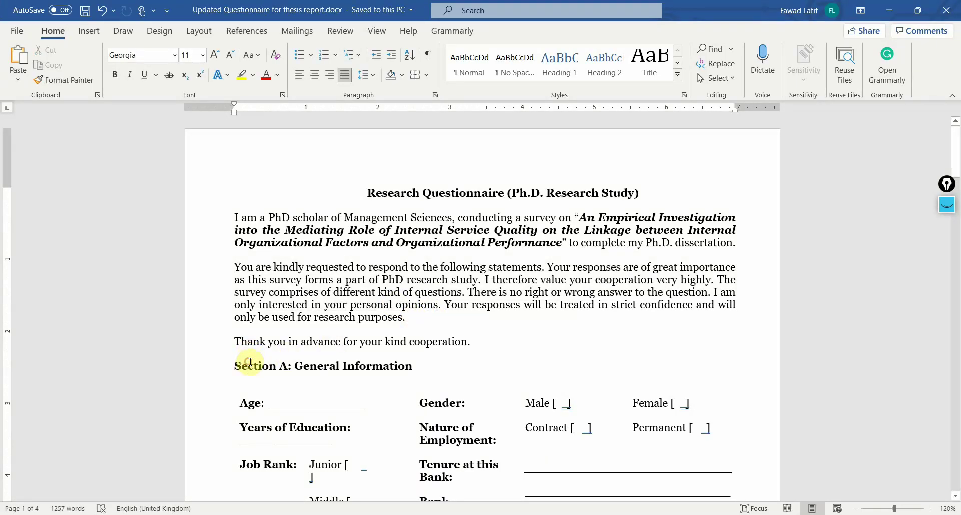
drag(249, 363, 341, 366)
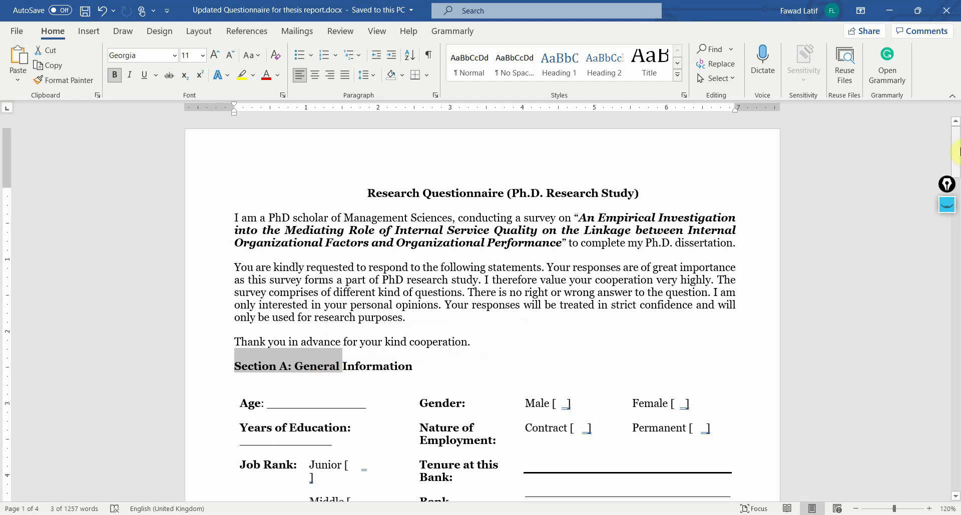
drag(956, 149, 957, 179)
click(254, 205)
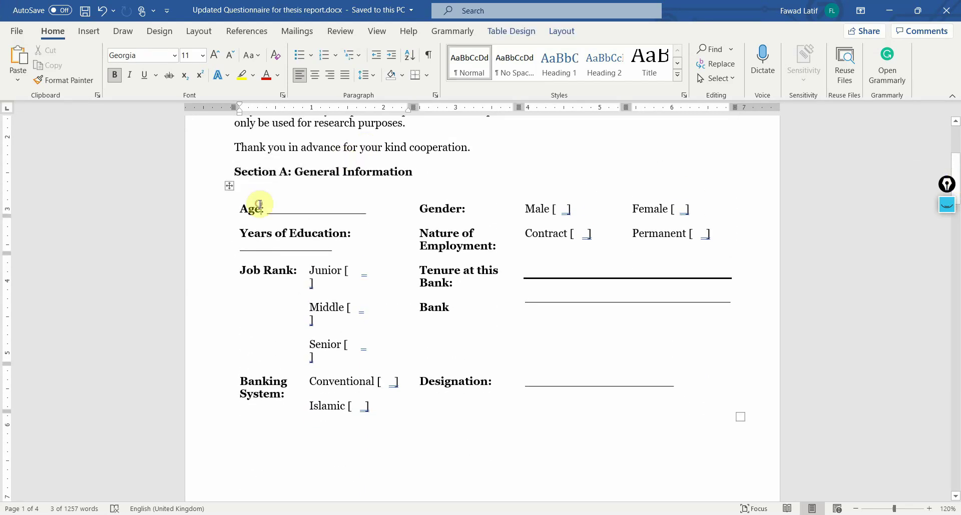
click(228, 188)
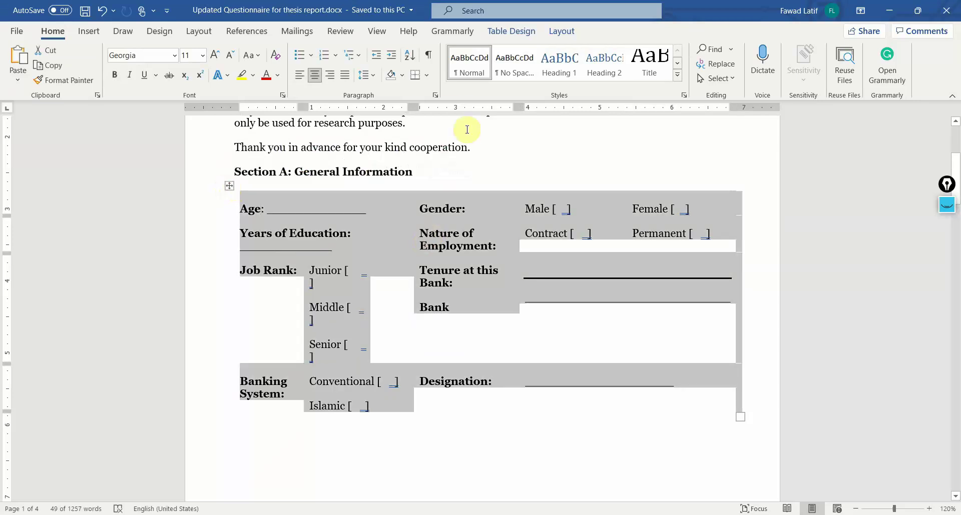
click(428, 76)
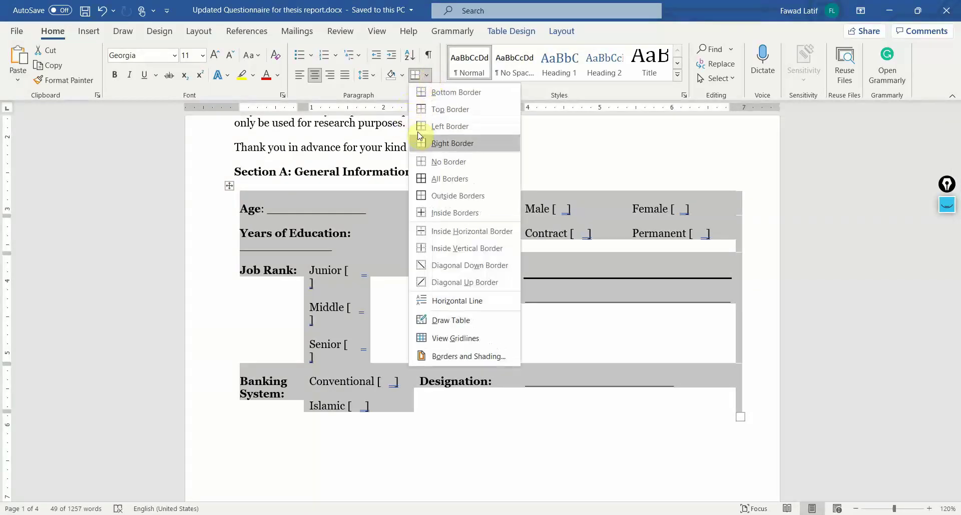
click(421, 176)
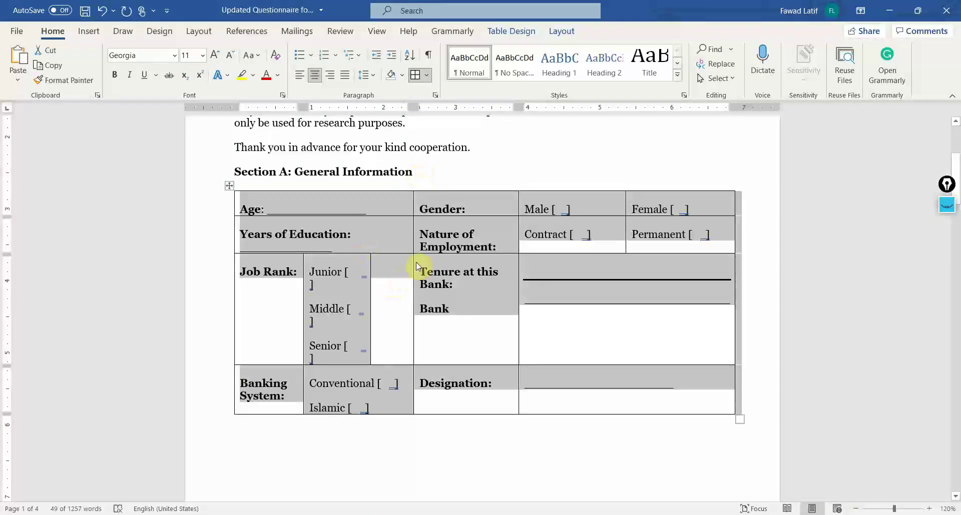
click(426, 75)
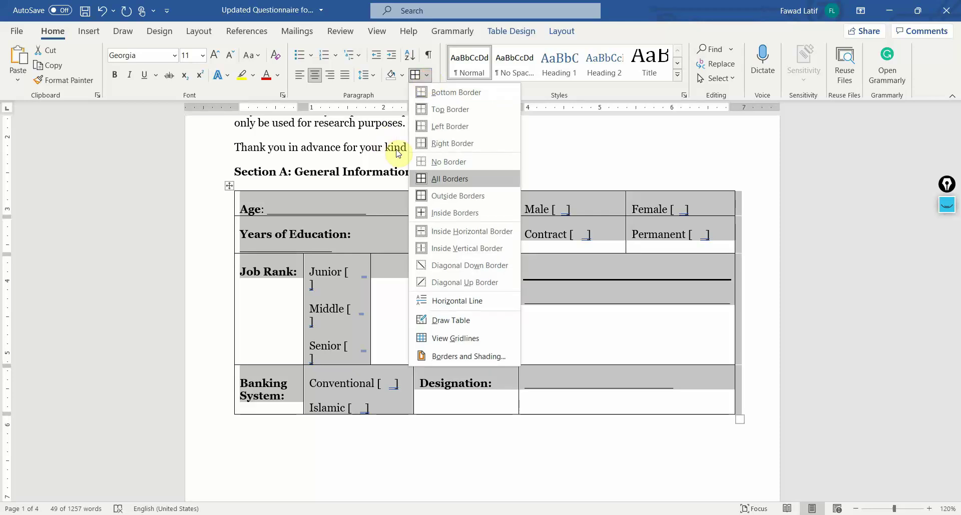
click(473, 163)
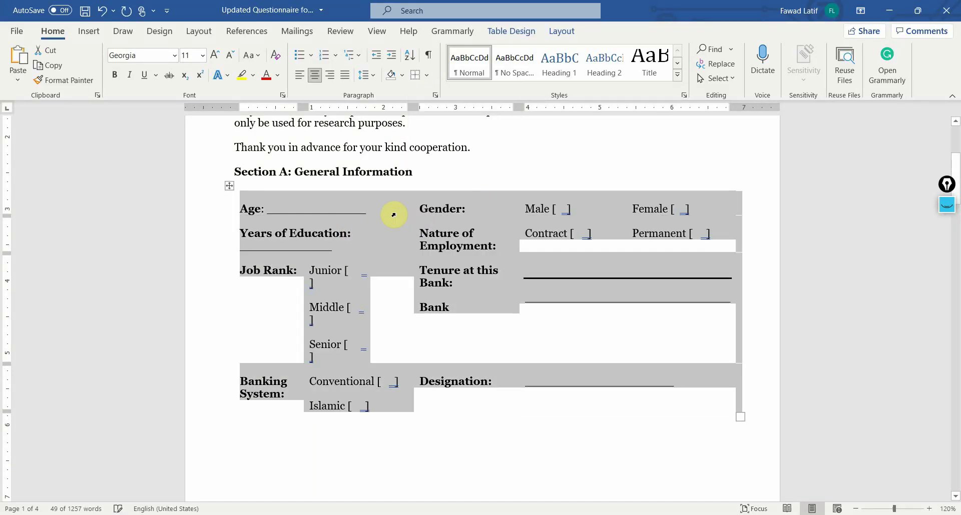
click(317, 199)
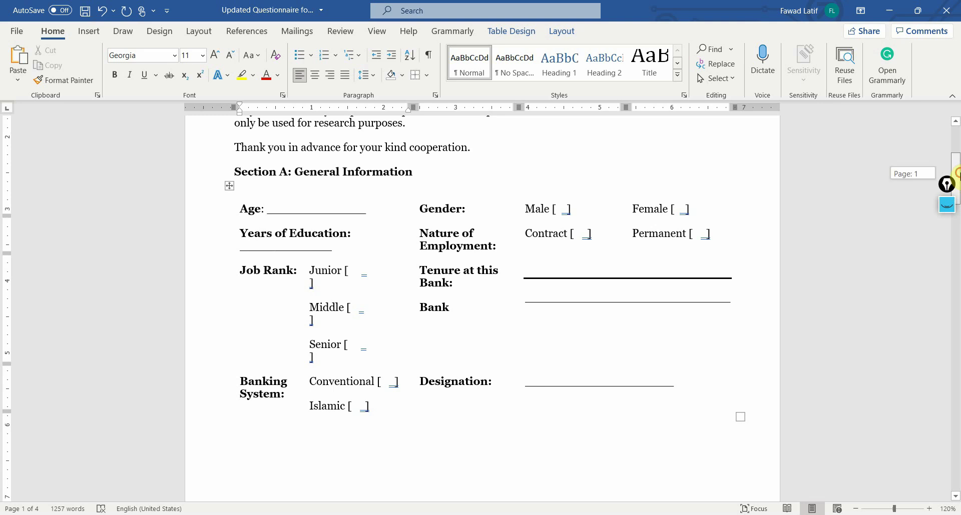
Scroll to page 2 and select the SCALE description line.
drag(955, 172, 956, 266)
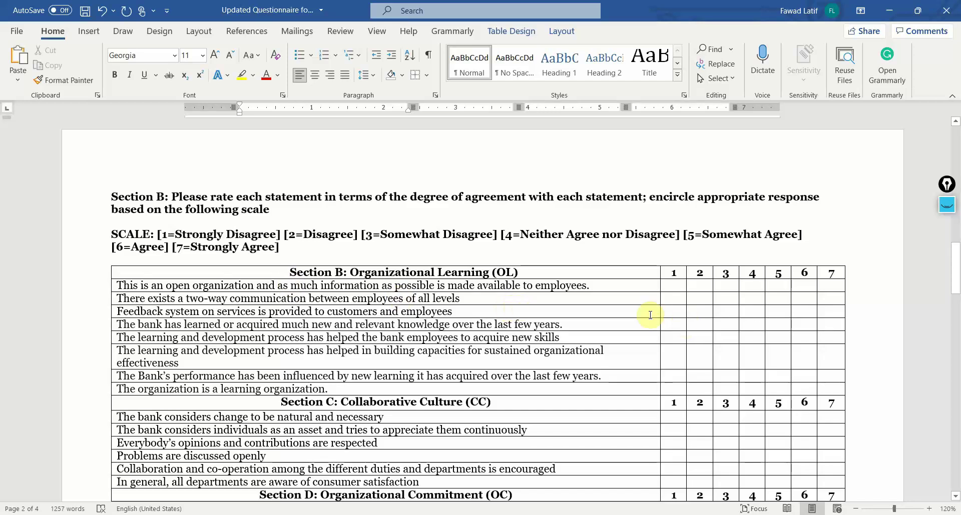
click(105, 234)
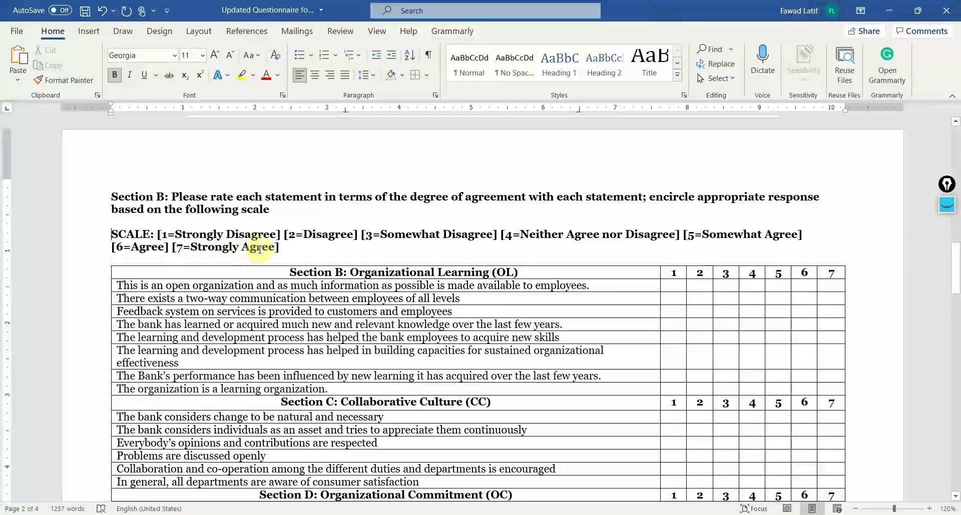
click(173, 231)
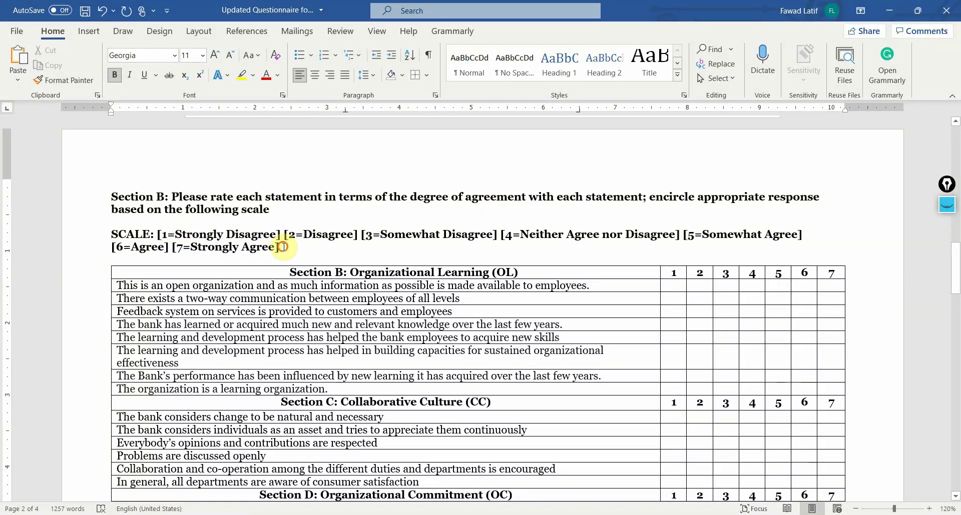
shift+click(279, 246)
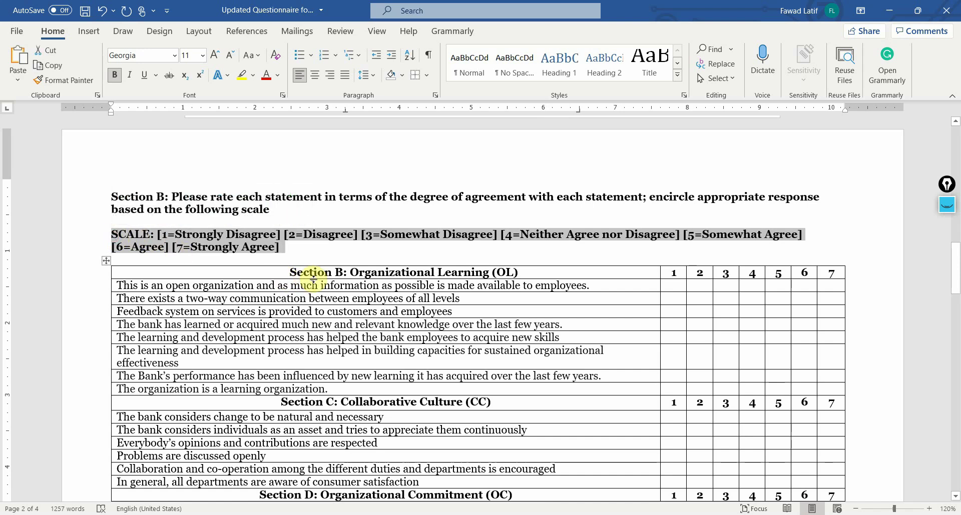
Inspect the Section B: Organizational Learning (OL) table heading and its item cells.
drag(318, 273, 481, 275)
drag(383, 287, 383, 386)
click(440, 274)
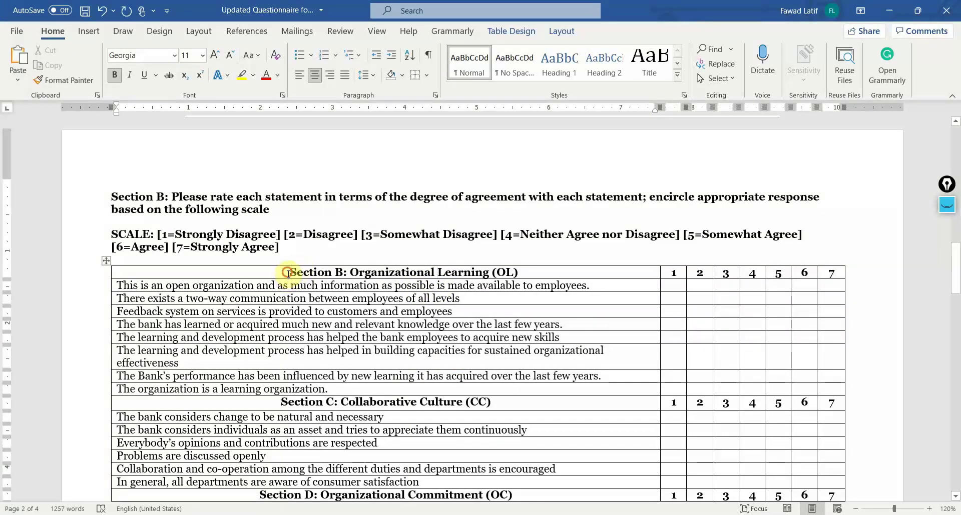
drag(288, 274, 526, 274)
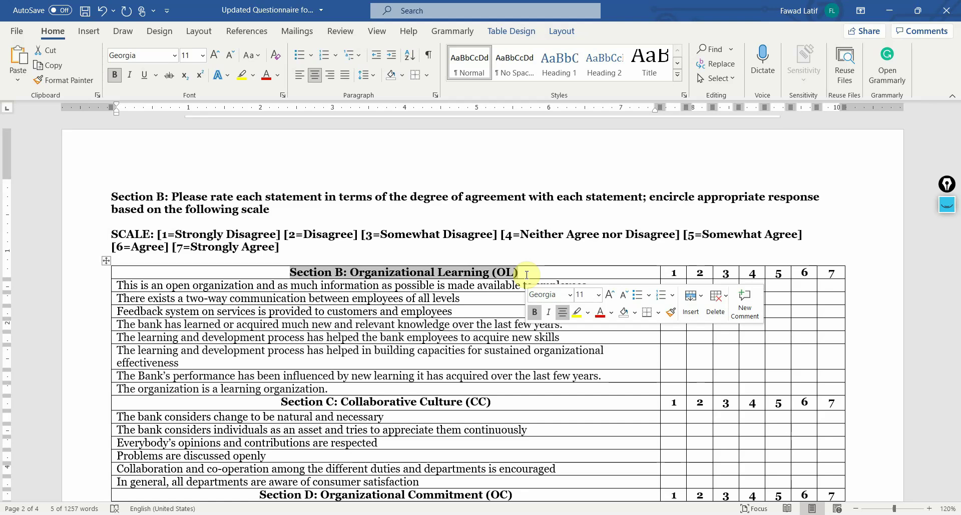
click(527, 275)
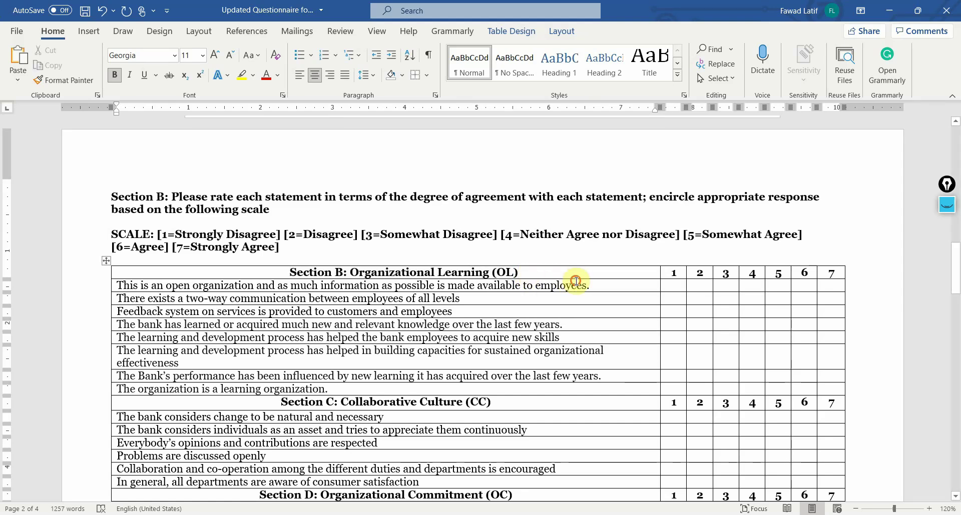
Select the eight Organizational Learning items in the thesis questionnaire.
drag(575, 281, 590, 390)
click(419, 325)
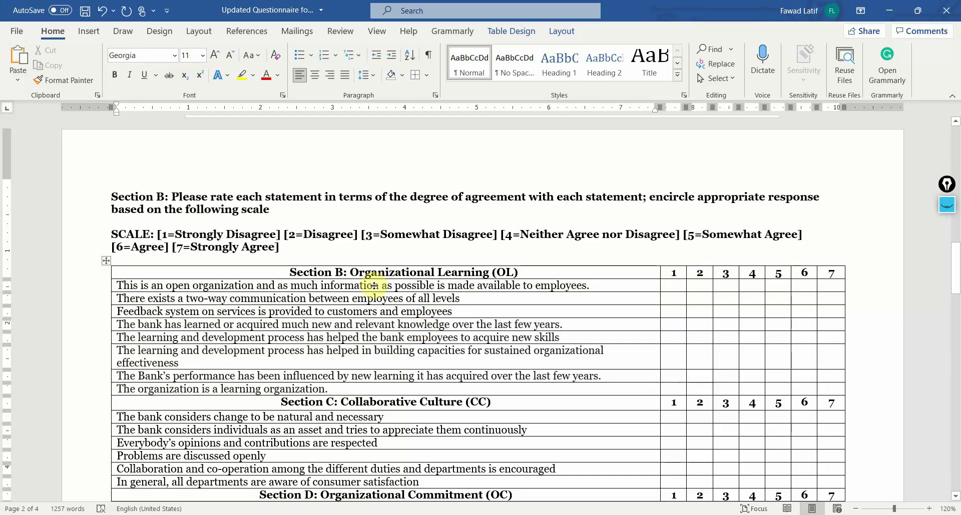
drag(366, 287, 406, 389)
key(ctrl+c)
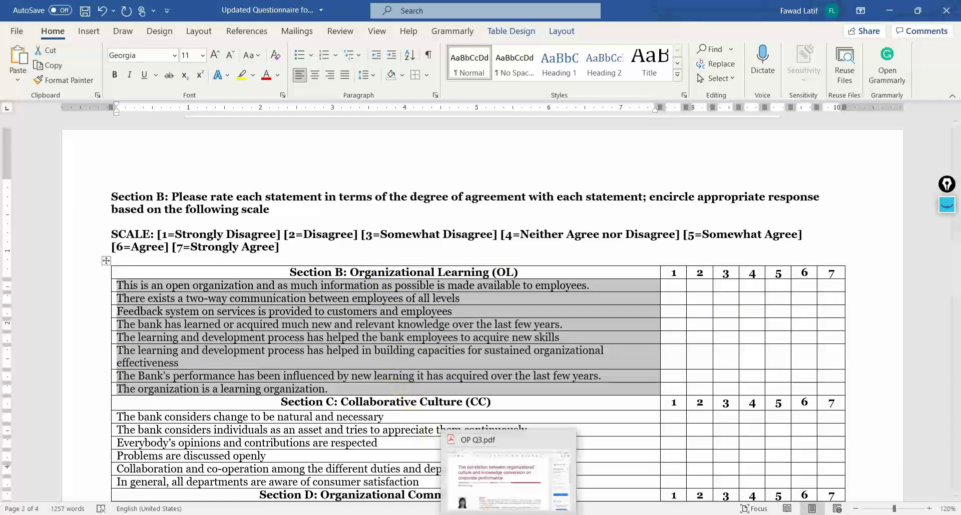
Paste the eight statements into rows 1–8 of the Questionnaire Format table.
click(414, 482)
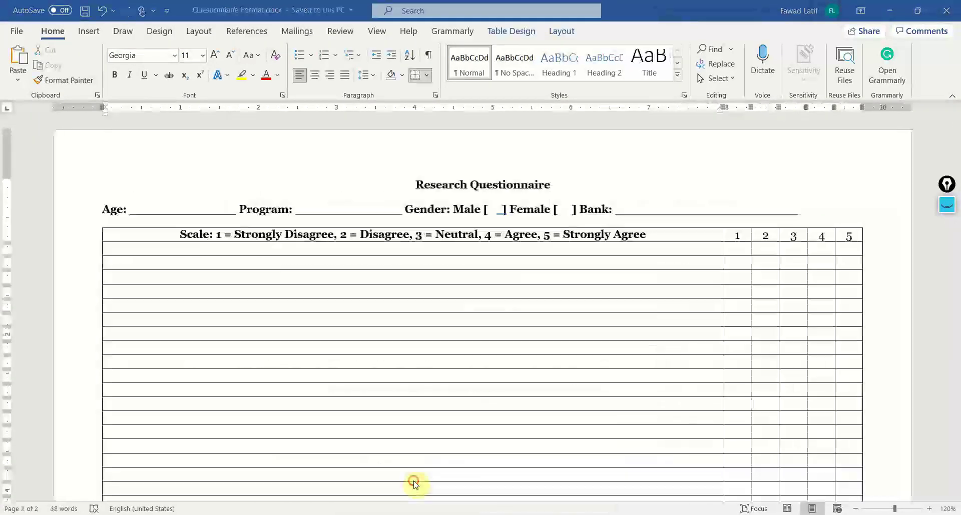
click(298, 254)
key(shift+Down)
key(shift+Down)
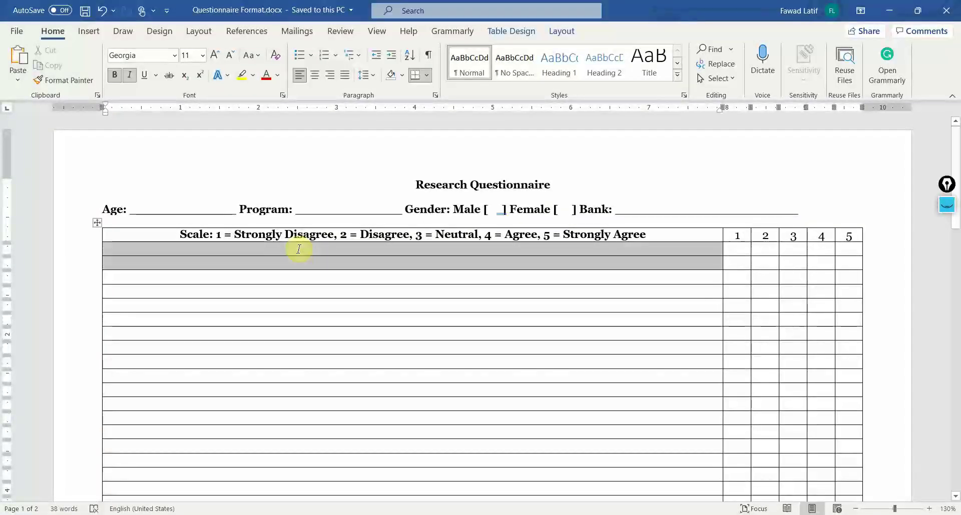
key(shift+Down)
key(shift+Down)
key(shift+Down)
key(shift+Down)
key(shift+Down)
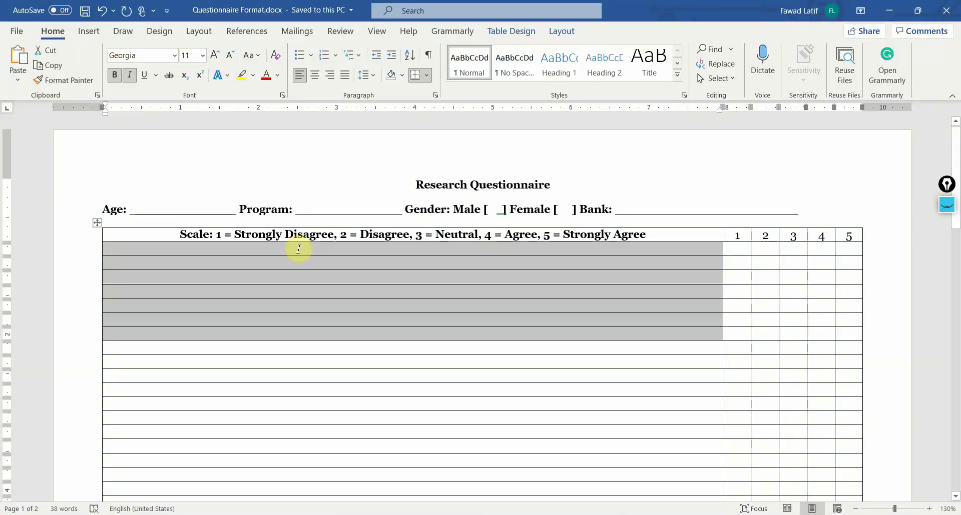
key(shift+Down)
key(ctrl+v)
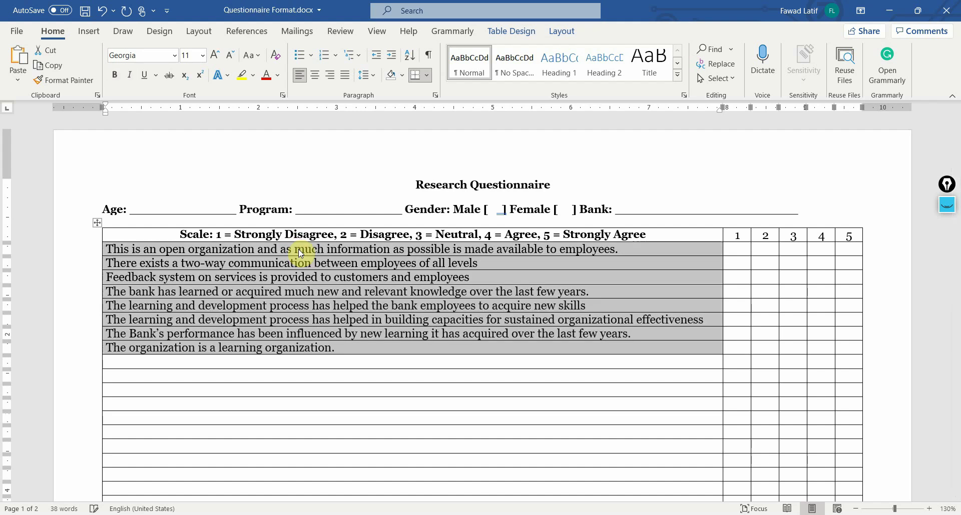
click(371, 360)
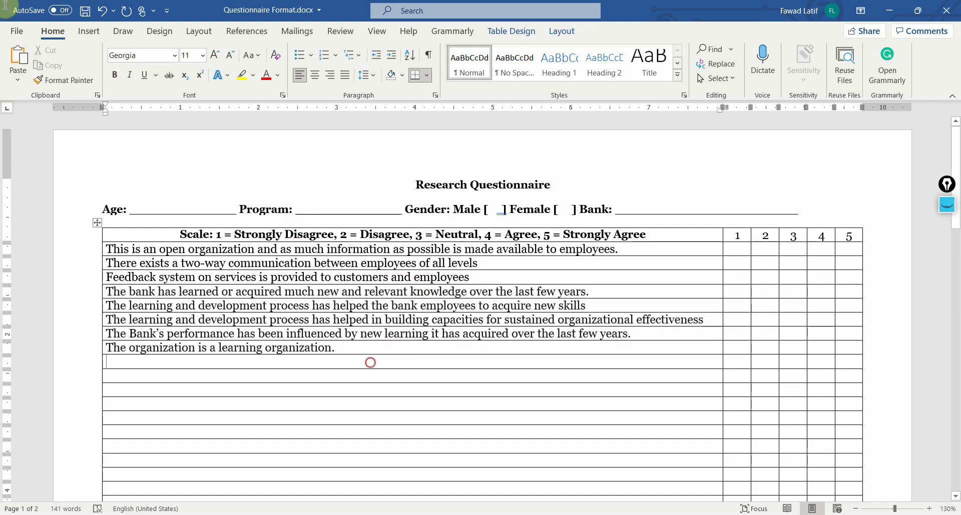
Scroll OP Q3.pdf to the Corporate performance table and select its five items.
click(481, 509)
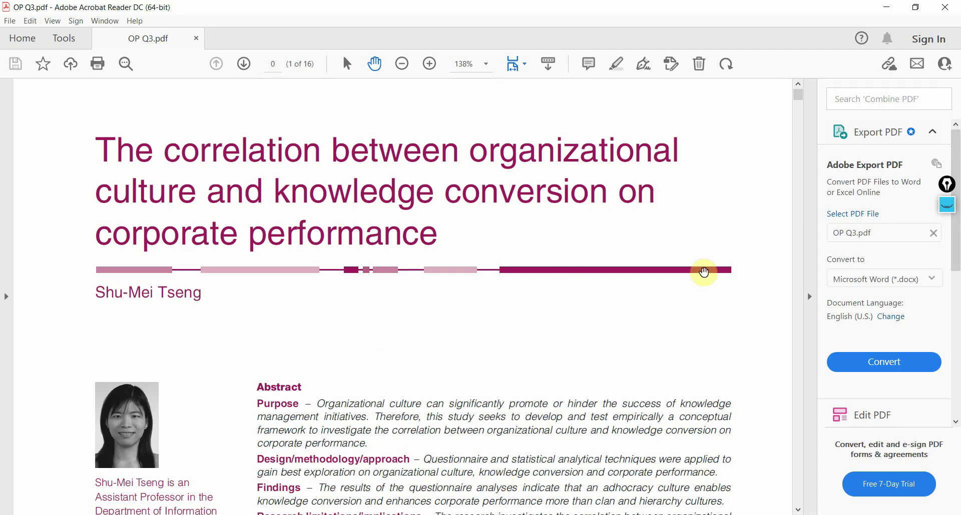
drag(798, 92, 806, 472)
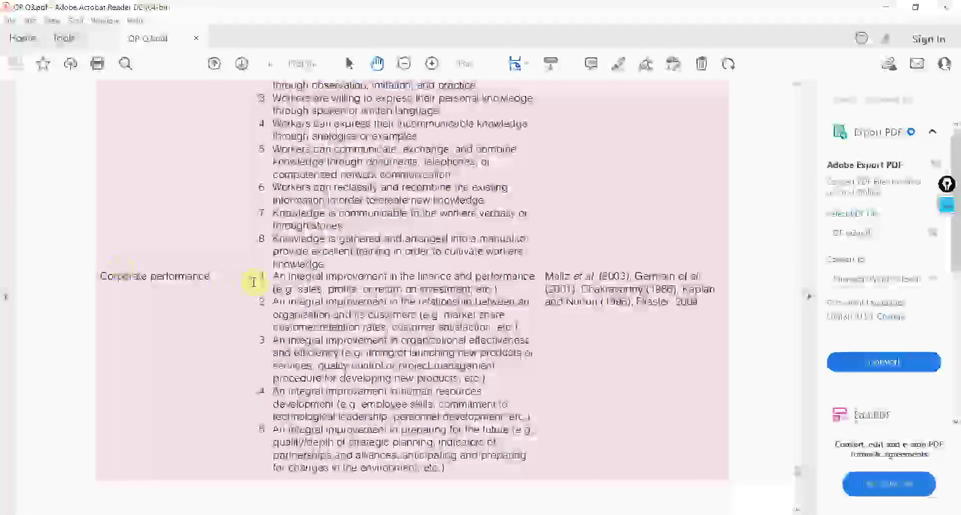
drag(260, 277, 450, 469)
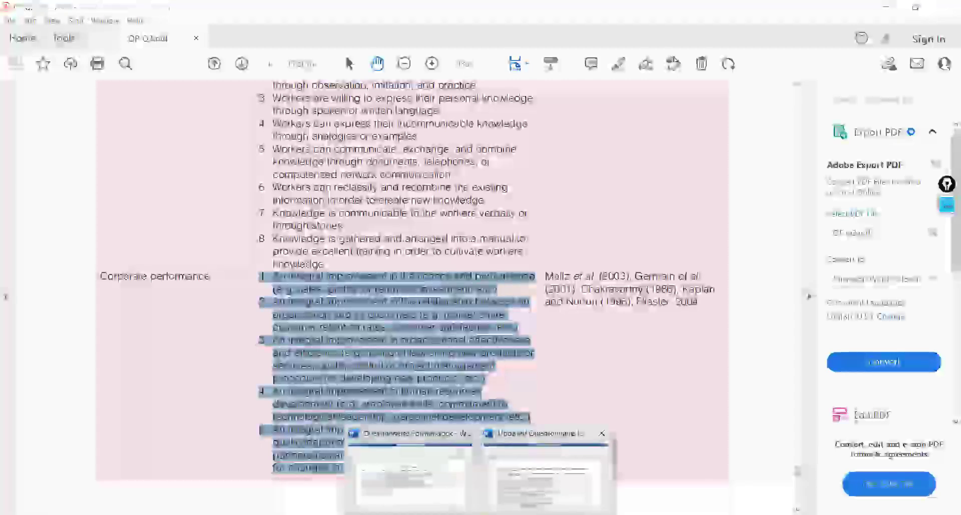
Paste the Corporate performance items, keeping only item 1 on one line in the row.
click(423, 495)
text(1. An integral improvement in the finance and performance (e.g. sales, profits, or return on investment, etc.) 2. An integral improvement in the relationship between an organization and its customers (e.g. market share, customer retention rates, customer satisfaction, etc.) 3. An integral improvement in organizational effectiveness and efficiency (e.g. timing of launching new products or services, quality control or project management procedure for developing new products, etc.) 4. An integral improvement in human resources development (e.g. employee skills, commitment to technological leadership, personnel development, etc.) 5. An integral improvement in preparing for the future (e.g. quality/depth of strategic planning, indicators of partnerships and alliances, anticipating and preparing for changes in the environment, etc.))
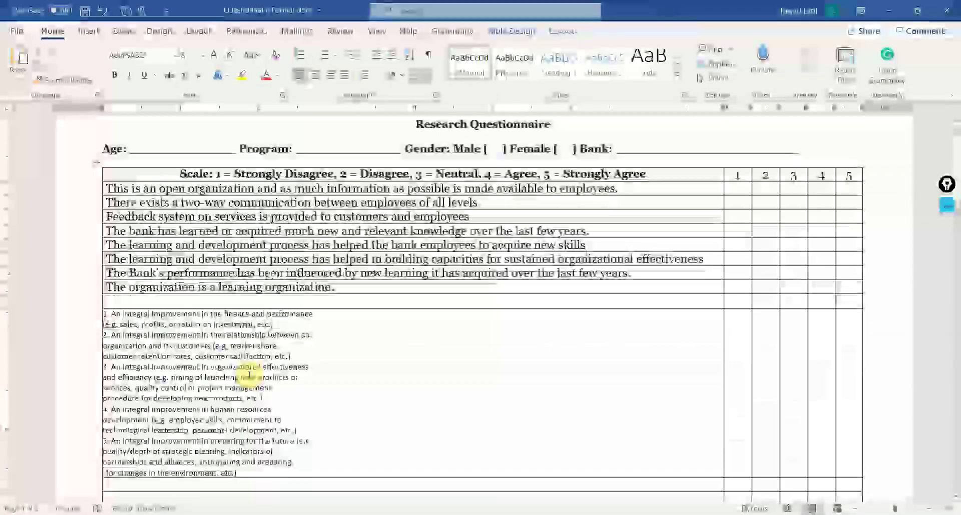
key(shift+Up)
key(shift+Up)
key(shift+Up)
key(shift+Up)
key(shift+Up)
key(shift+Up)
key(shift+Up)
key(shift+Up)
key(shift+Up)
key(shift+Up)
key(shift+Up)
key(shift+Up)
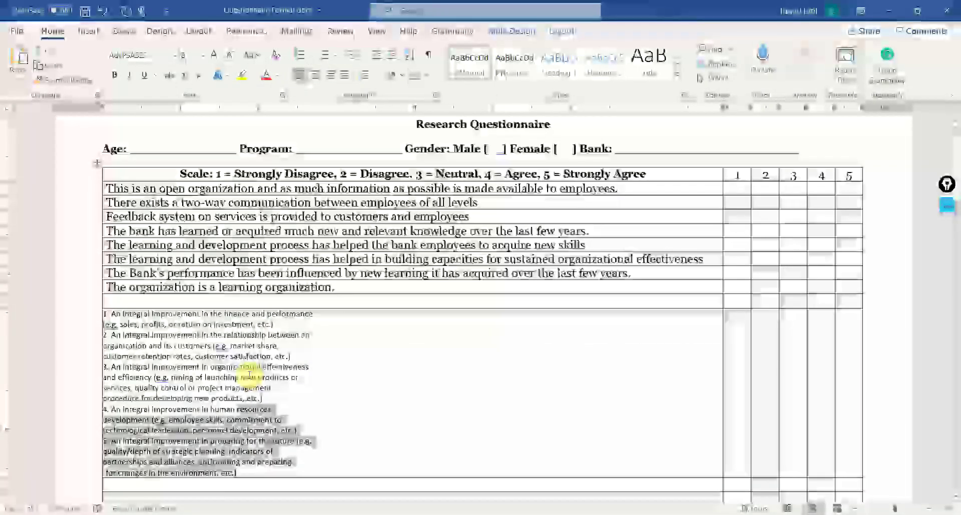
key(shift+Up)
key(shift+Up)
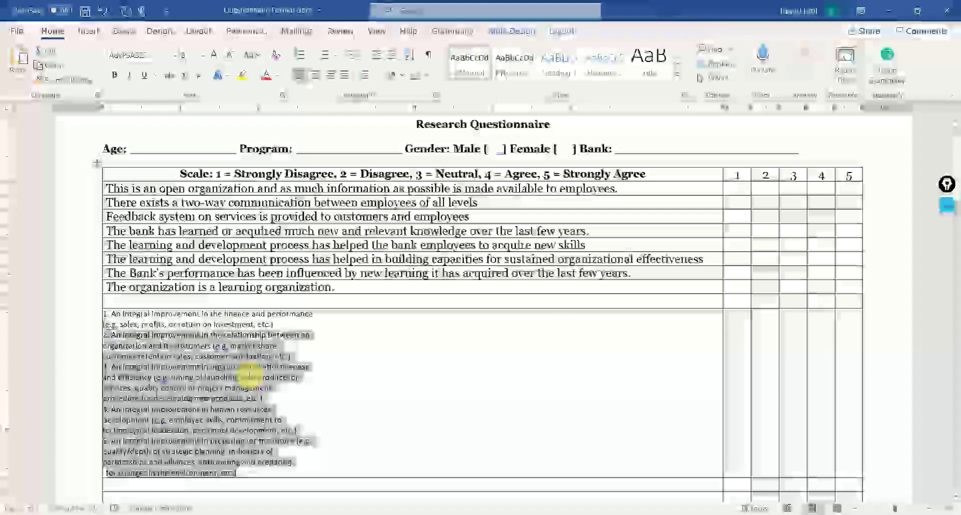
key(Delete)
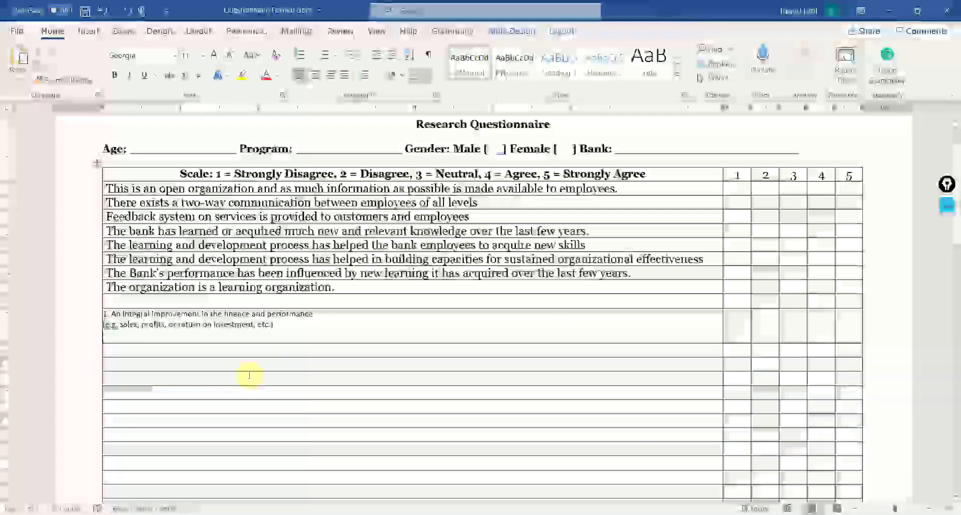
key(BackSpace)
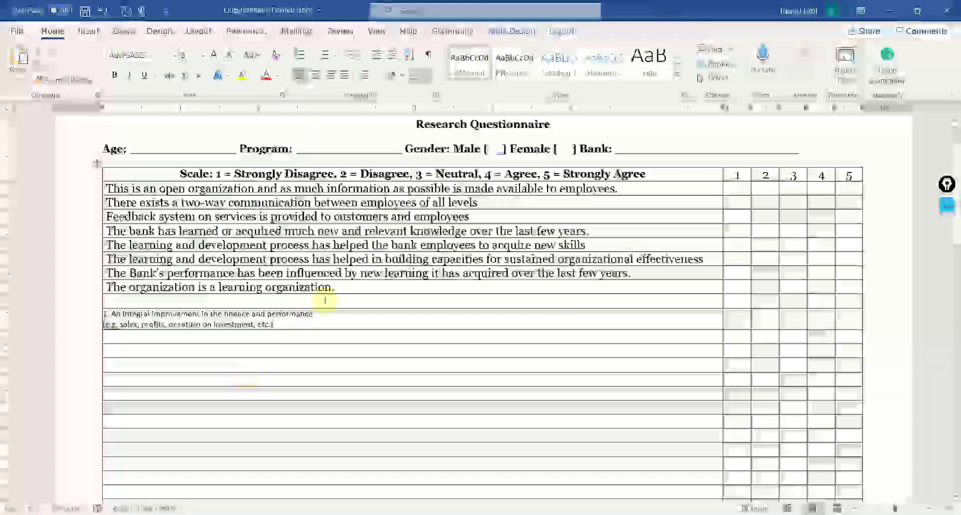
click(324, 315)
key(Delete)
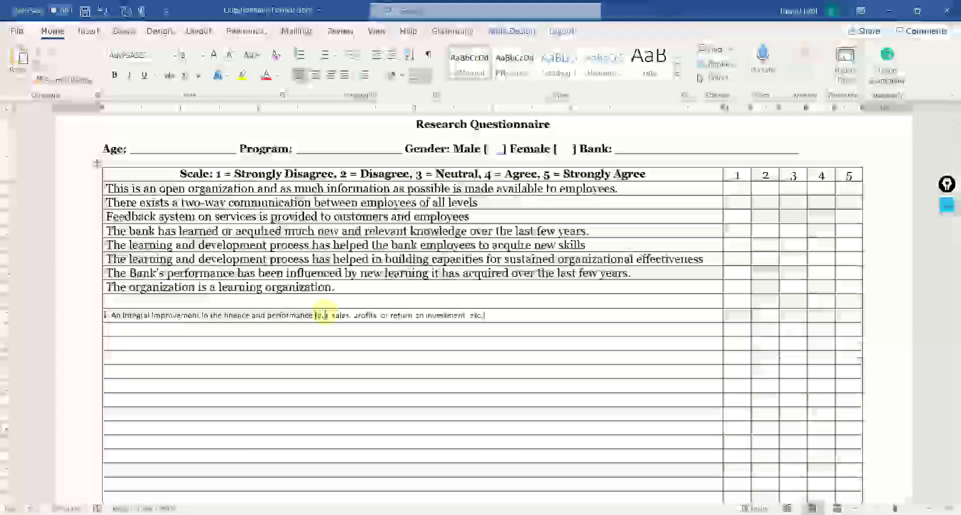
Paste the remaining items into the next row and join item 2 onto one line.
click(316, 329)
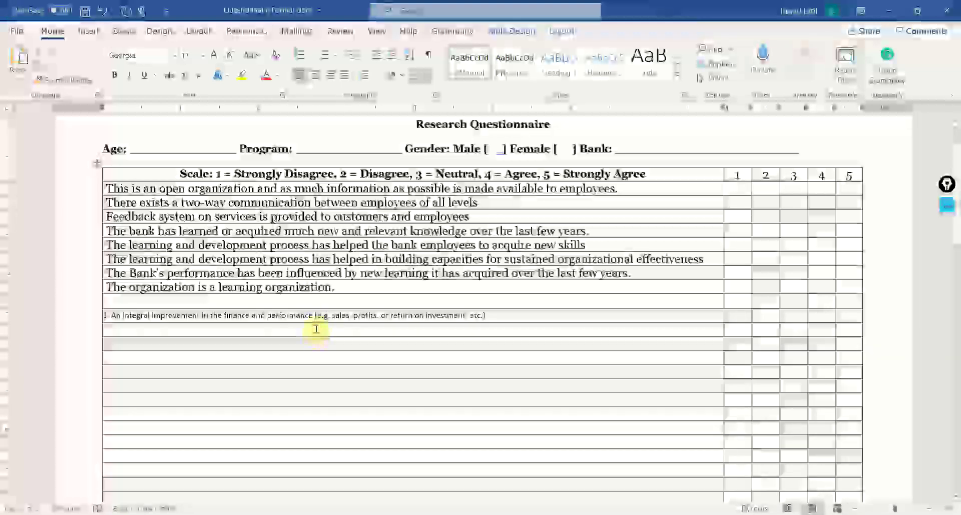
text(2. An integral improvement in the relationship between an organization and its customers (e.g. market share, customer retention rates, customer satisfaction, etc.) 3. An integral improvement in organizational effectiveness and efficiency (e.g. timing of launching new products or services, quality control or project management procedure for developing new products, etc.) 4. An integral improvement in human resources development (e.g. employee skills, commitment to technological leadership, personnel development, etc.) 5. An integral improvement in preparing for the future (e.g. quality, depth of strategic planning, indicators of partnerships and alliances, anticipating and preparing for changes in the environment, etc.))
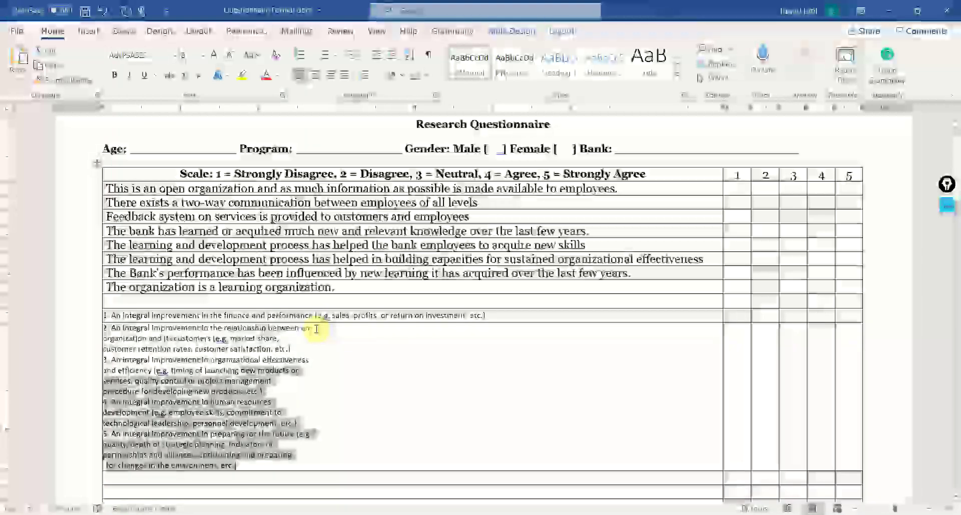
key(Delete)
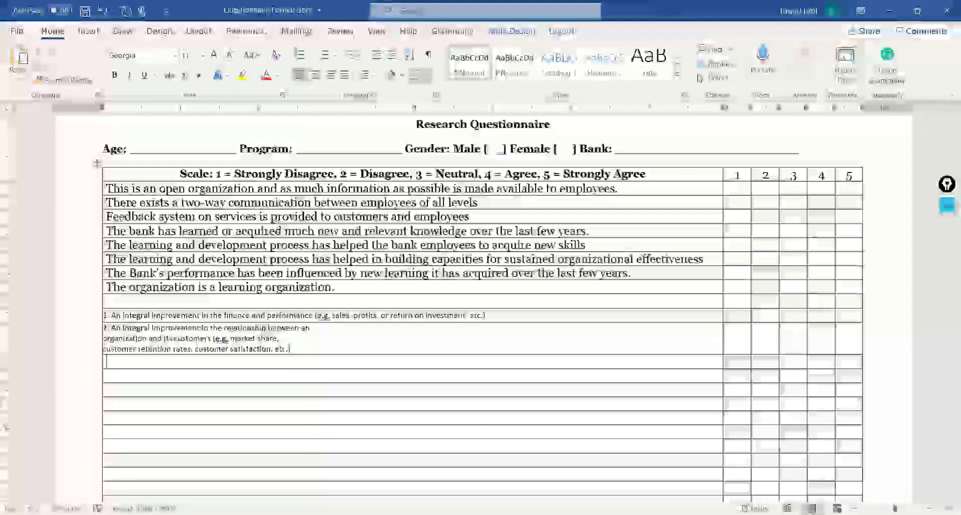
key(ctrl+z)
click(325, 328)
key(Delete)
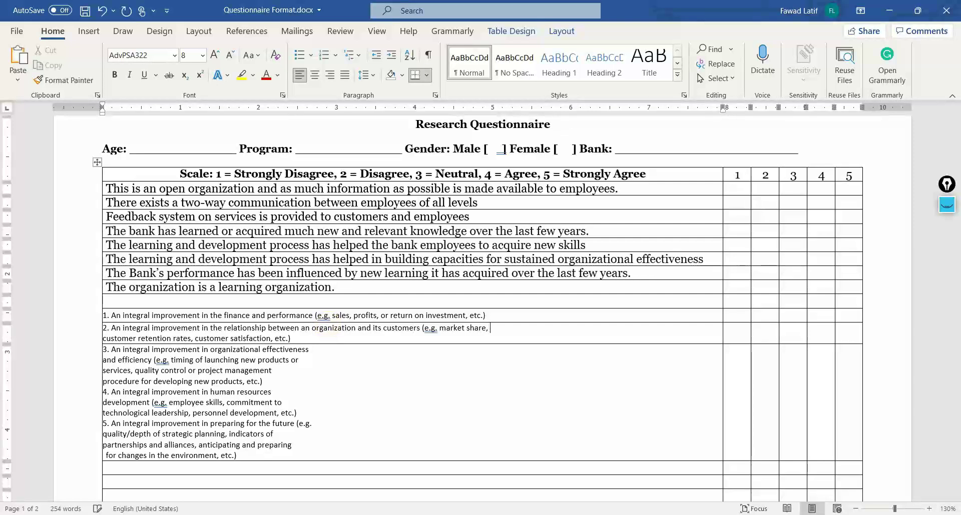
key(Delete)
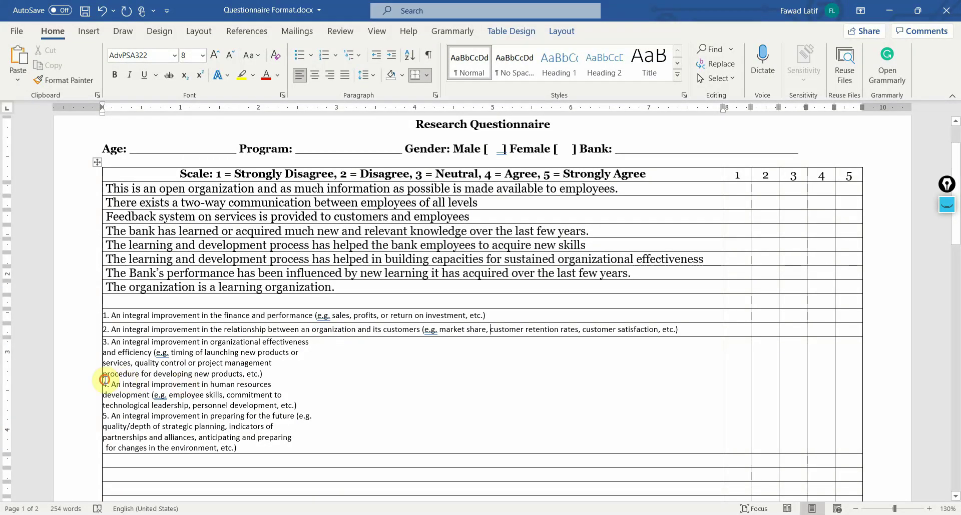
Select Corporate performance items 4 and 5.
key(shift+Down)
key(shift+Down)
key(shift+Down)
key(shift+Down)
key(shift+Down)
key(shift+Down)
key(shift+Down)
key(shift+Down)
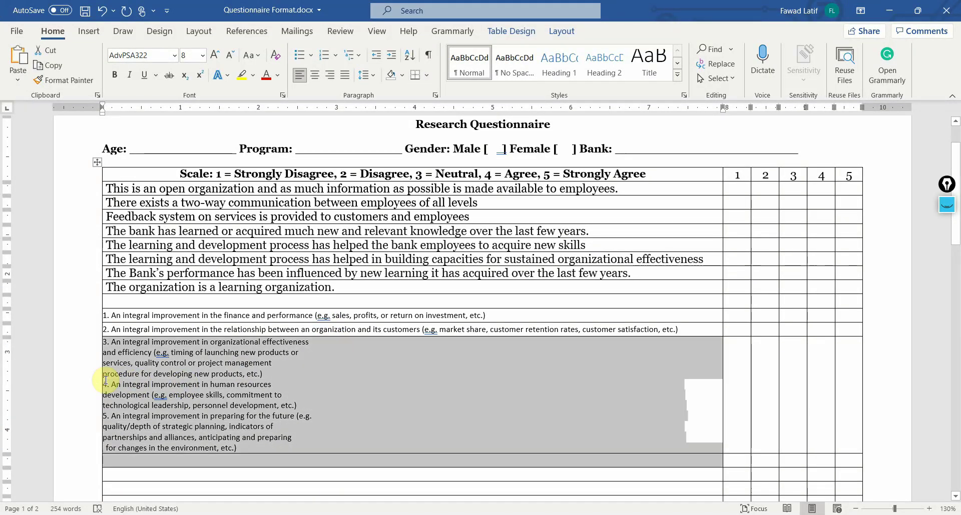
key(shift+Up)
key(shift+Down)
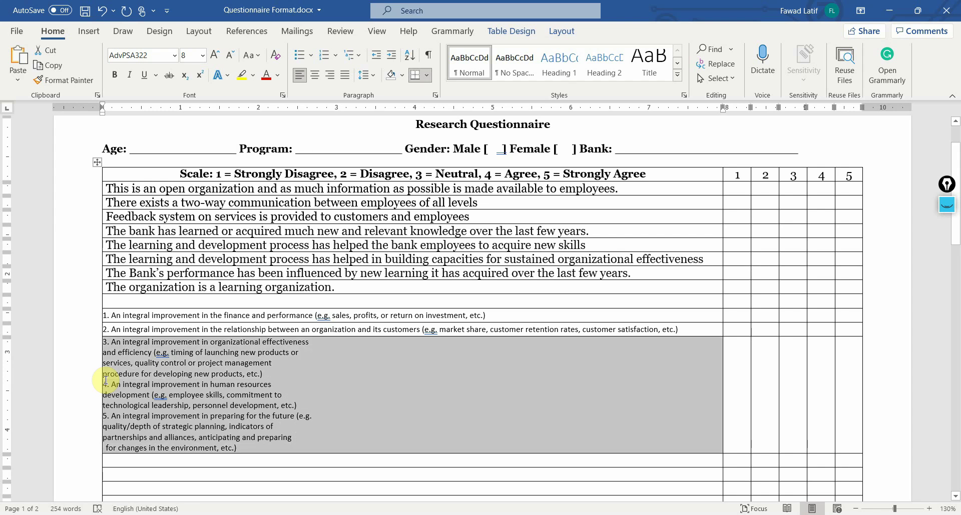
key(shift+Left)
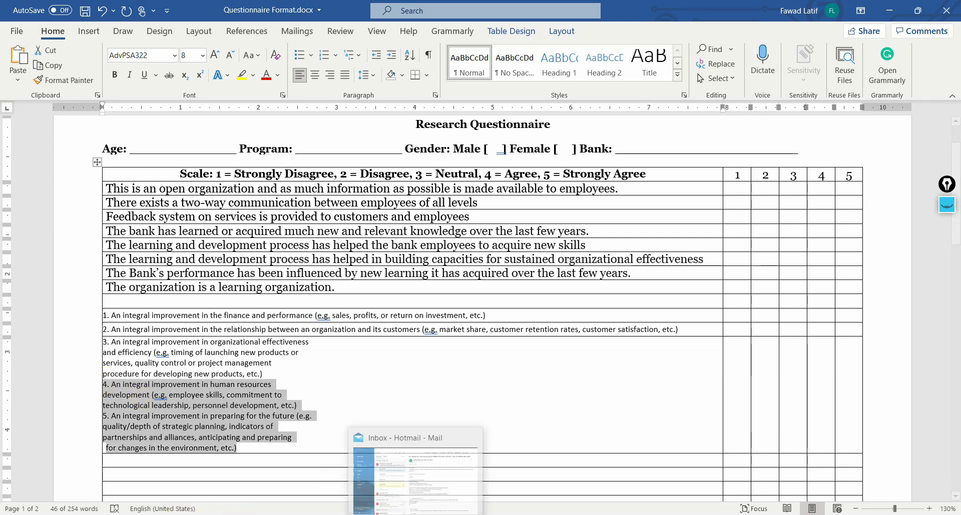
In OP Q3.pdf, clear the Corporate performance selection and scroll back to the top.
click(496, 514)
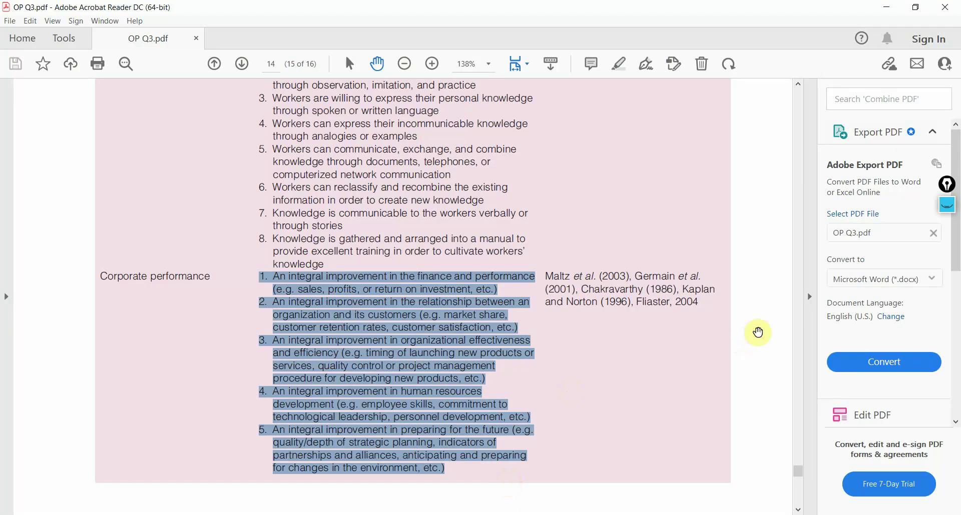
click(758, 332)
mouse_move(797, 472)
mouse_down()
mouse_move(801, 93)
mouse_move(804, 146)
mouse_move(755, 350)
mouse_move(753, 423)
mouse_move(767, 481)
mouse_move(797, 446)
mouse_move(792, 475)
mouse_up()
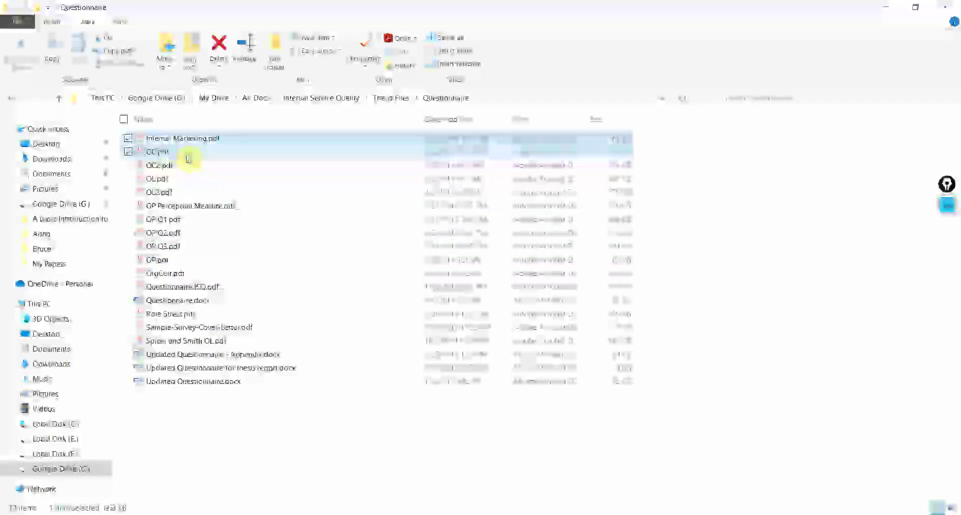
Open Internal Marketing.pdf, scroll through the references to the end, then back to Table 1.
key(Return)
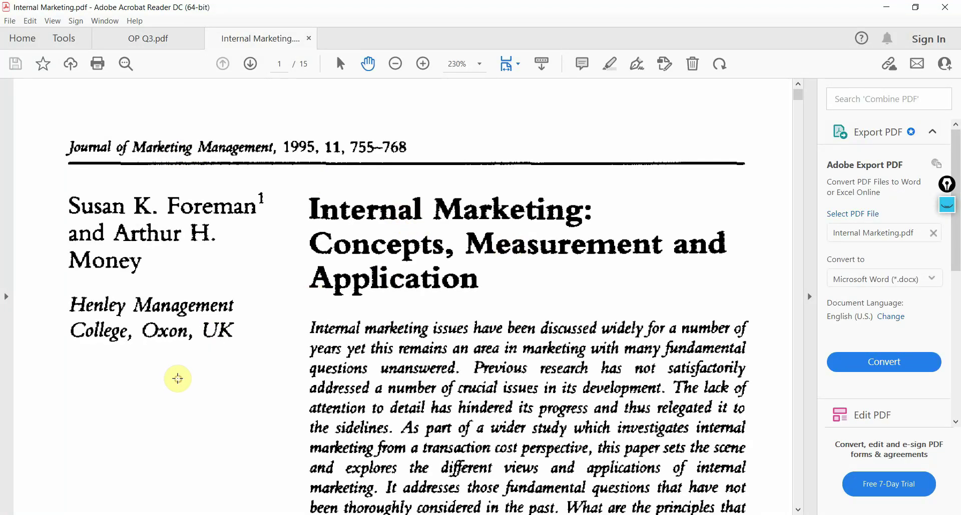
scroll(178, 379, down, 20)
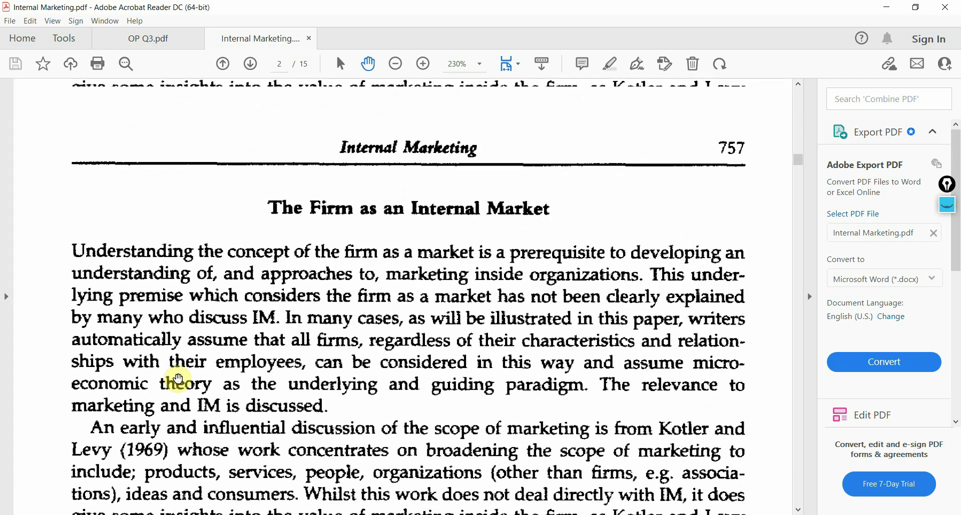
scroll(178, 378, down, 20)
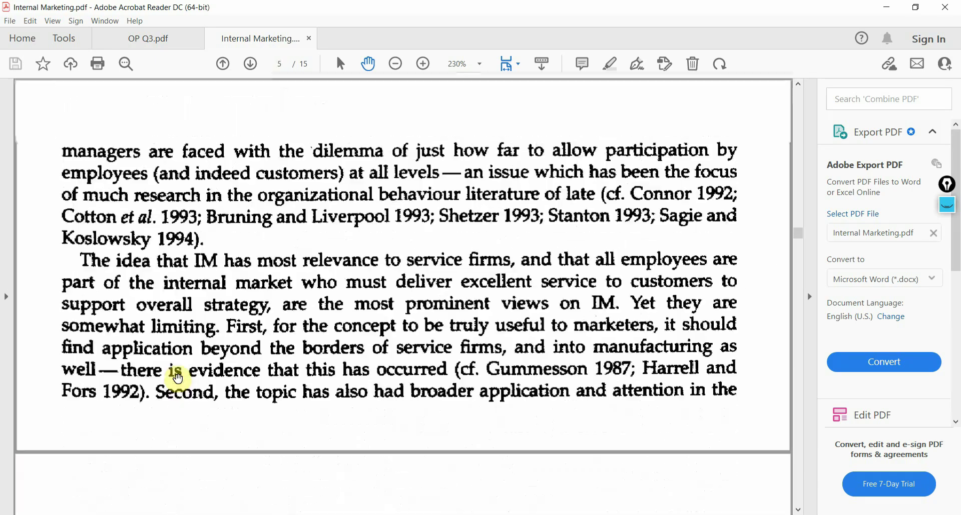
scroll(178, 379, down, 20)
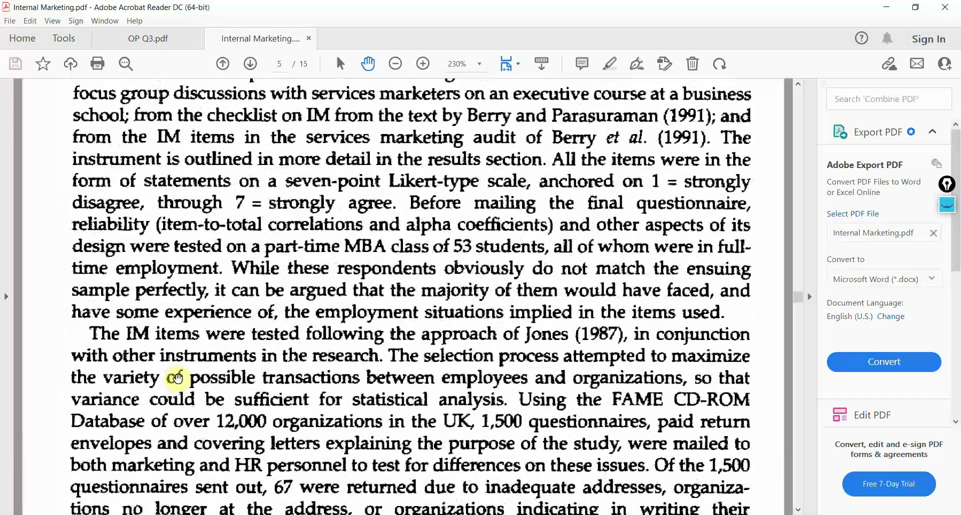
scroll(178, 379, down, 20)
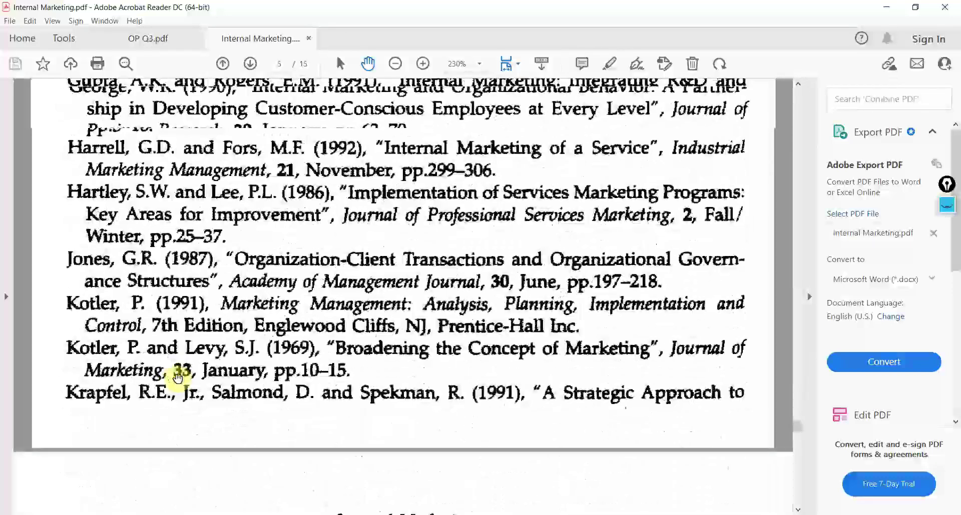
scroll(177, 379, down, 20)
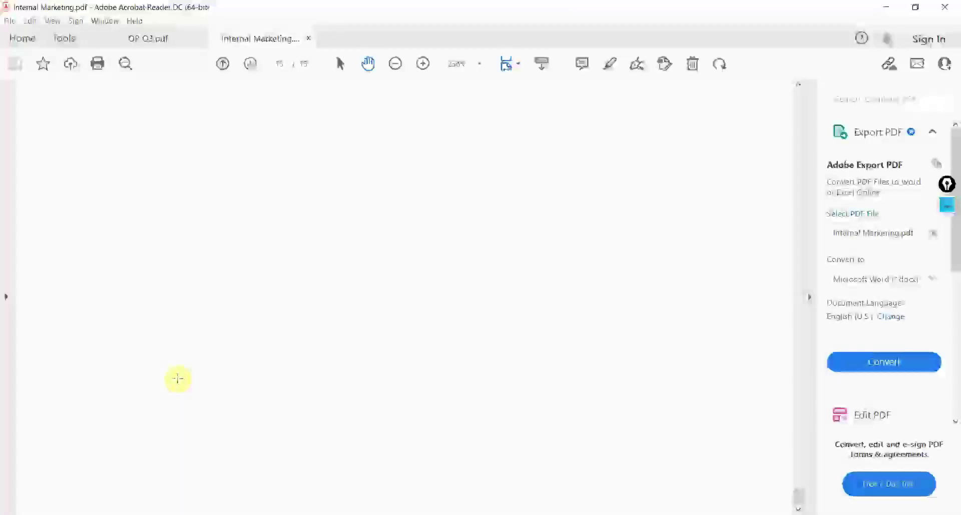
scroll(177, 379, up, 20)
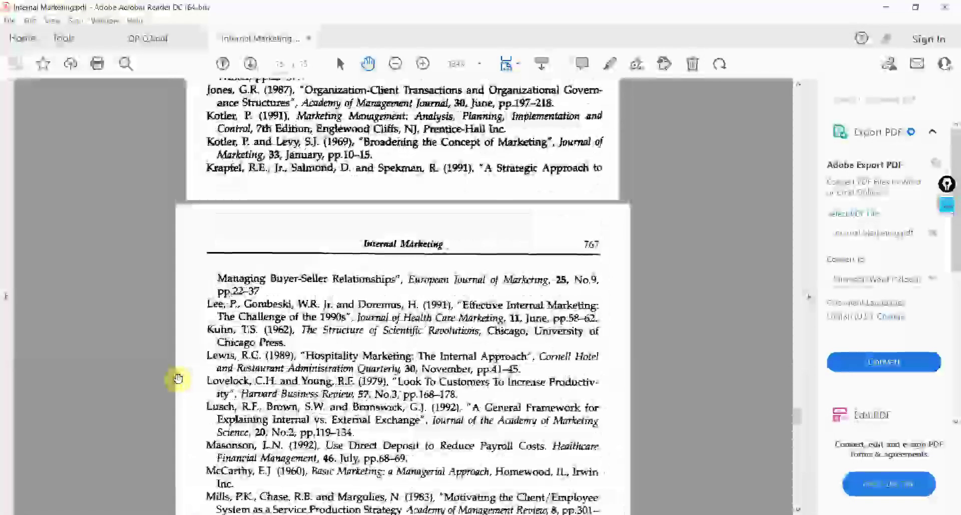
scroll(178, 378, up, 20)
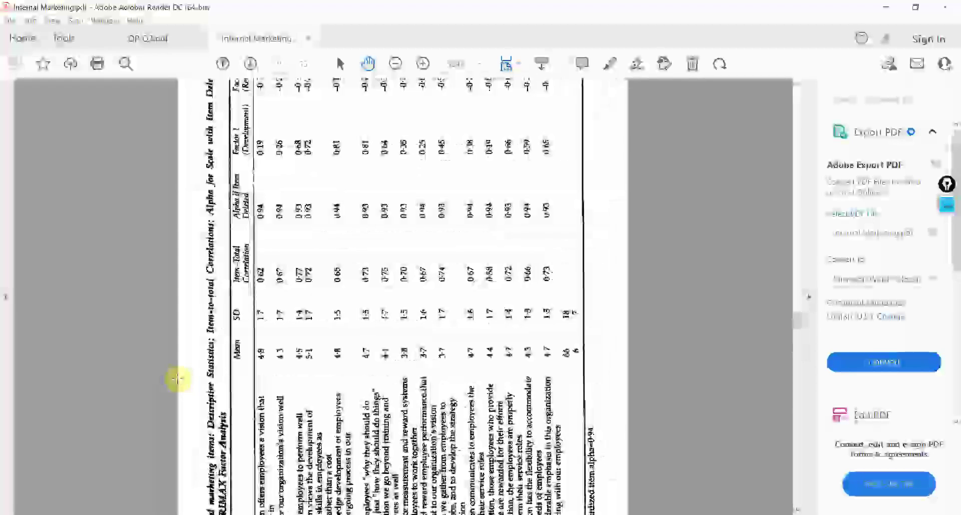
scroll(178, 378, down, 5)
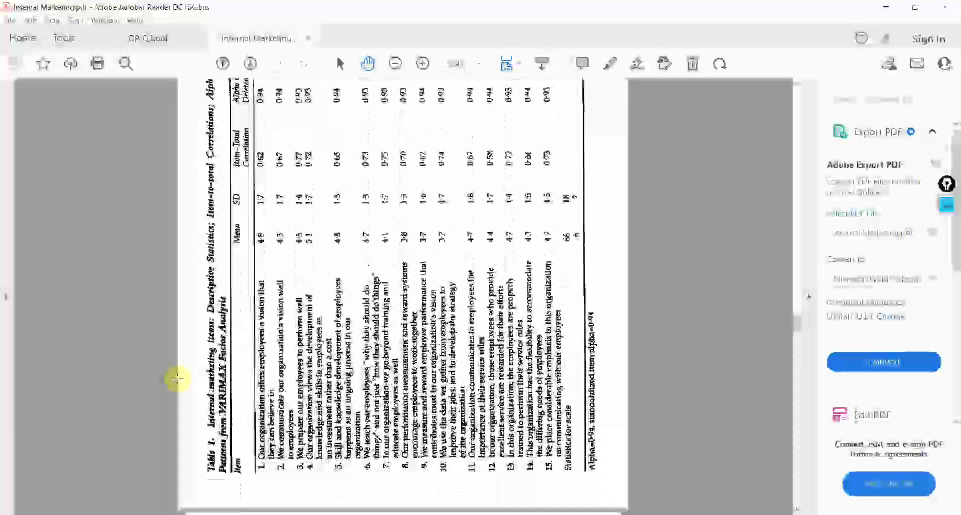
Rotate the view clockwise so Table 1 reads upright and collapse the Export PDF pane.
click(50, 21)
mouse_move(71, 39)
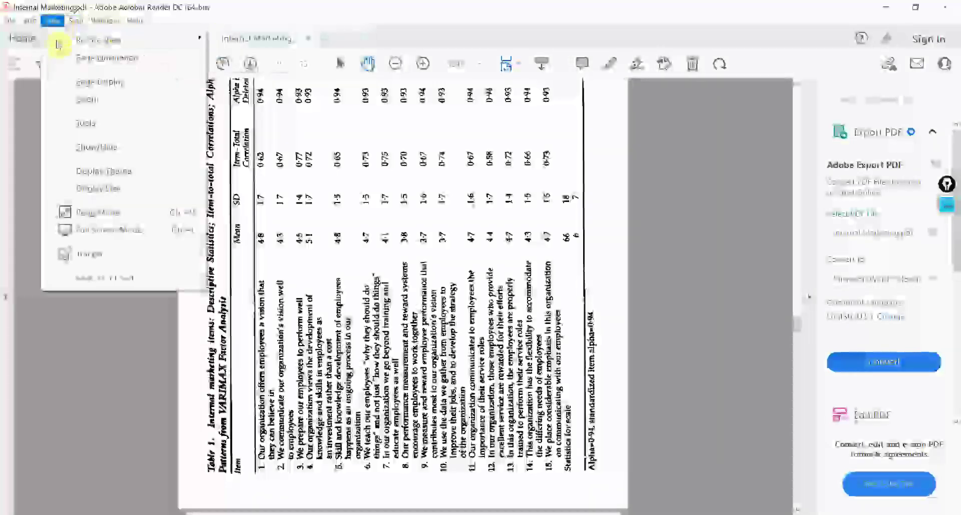
click(253, 39)
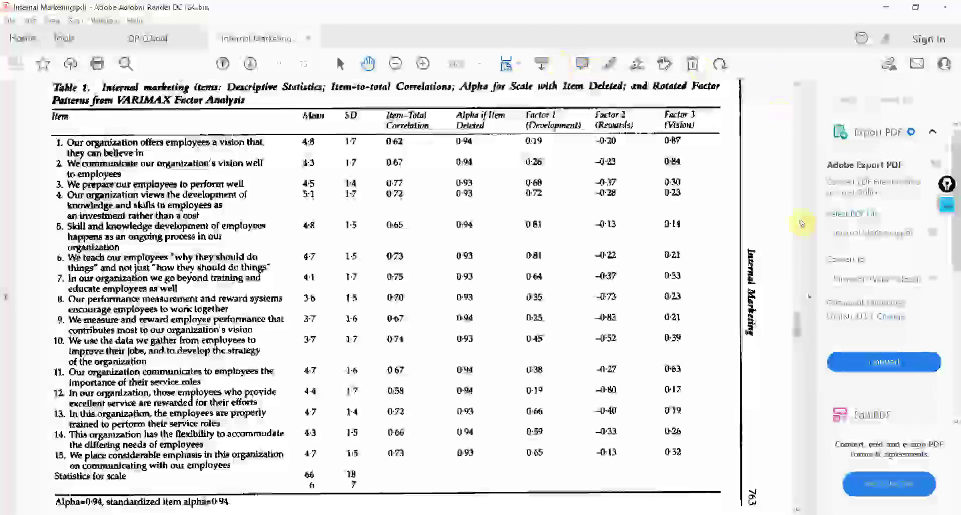
click(807, 241)
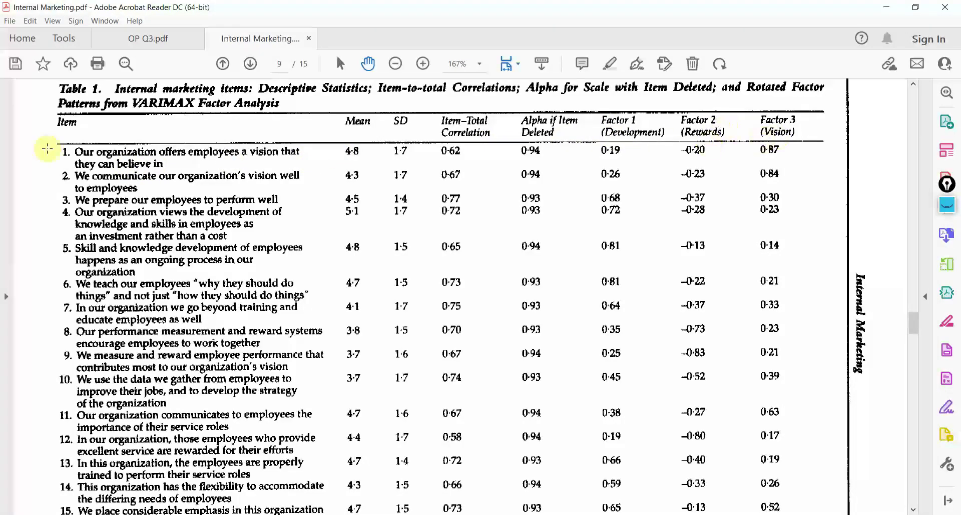
Select item 1's wording and its 0.87 Vision loading in Table 1.
drag(43, 145, 315, 170)
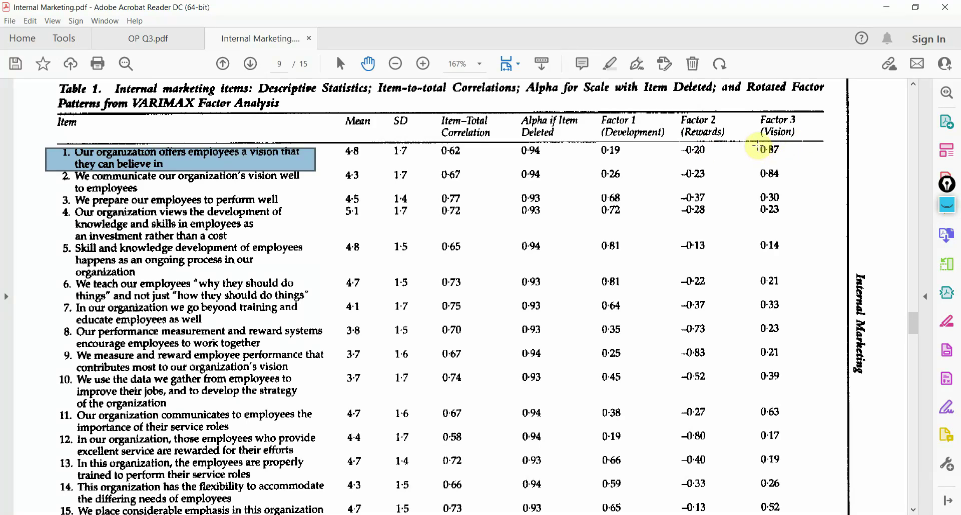
drag(758, 147, 790, 163)
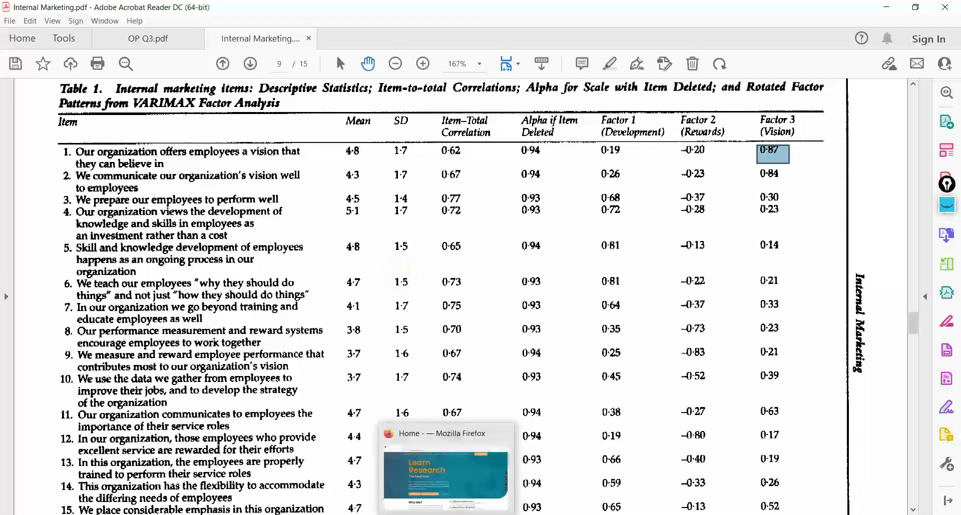
Open OC2.pdf from the Questionnaire folder.
mouse_move(324, 514)
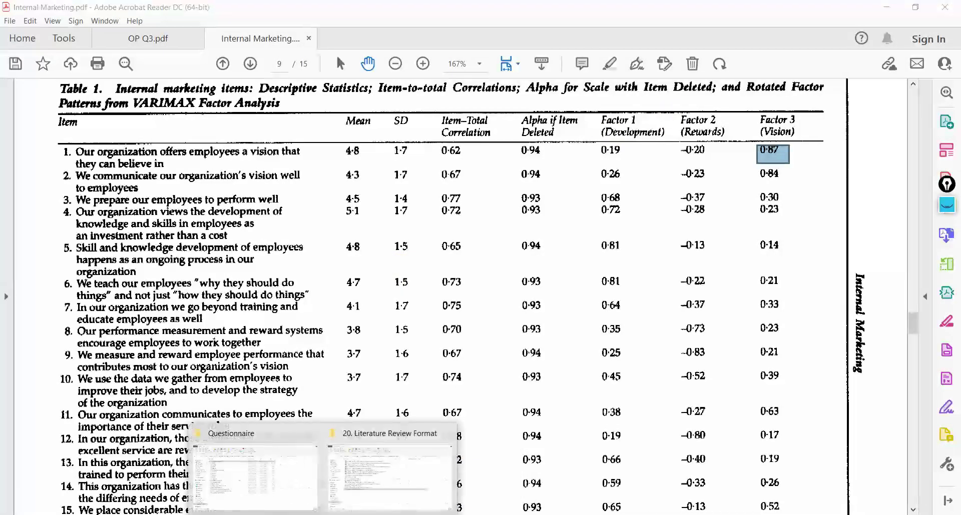
click(319, 491)
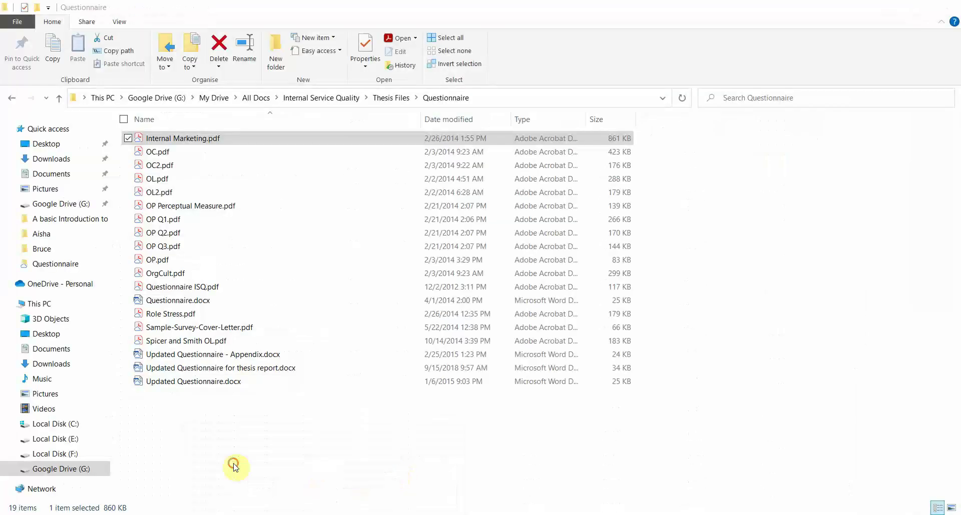
click(190, 150)
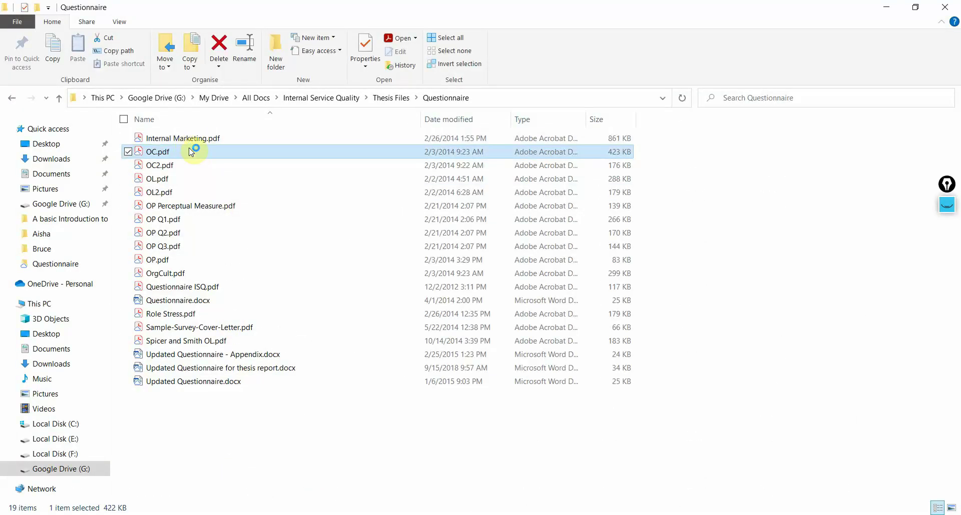
click(167, 168)
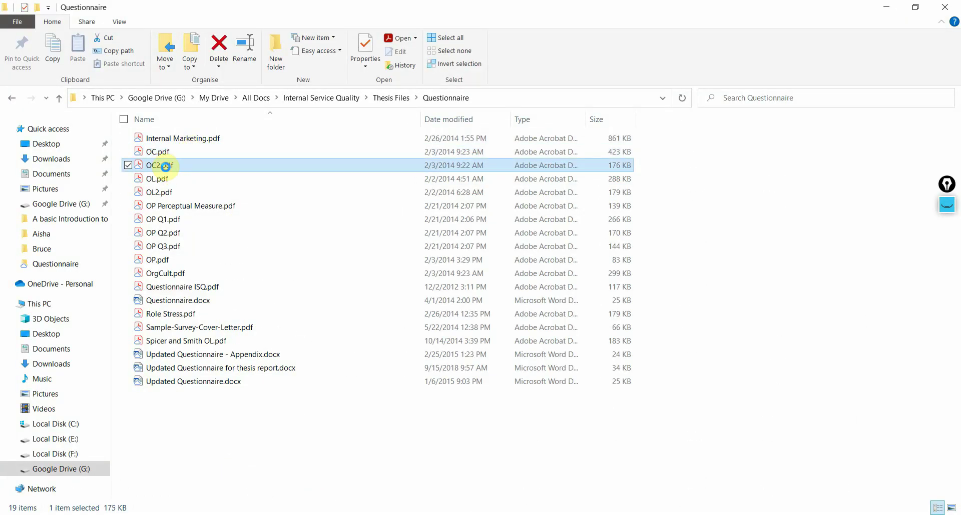
double_click(167, 167)
Select the six Employee commitment items in OC2.pdf, then return to the Internal Marketing tab.
scroll(166, 167, down, 20)
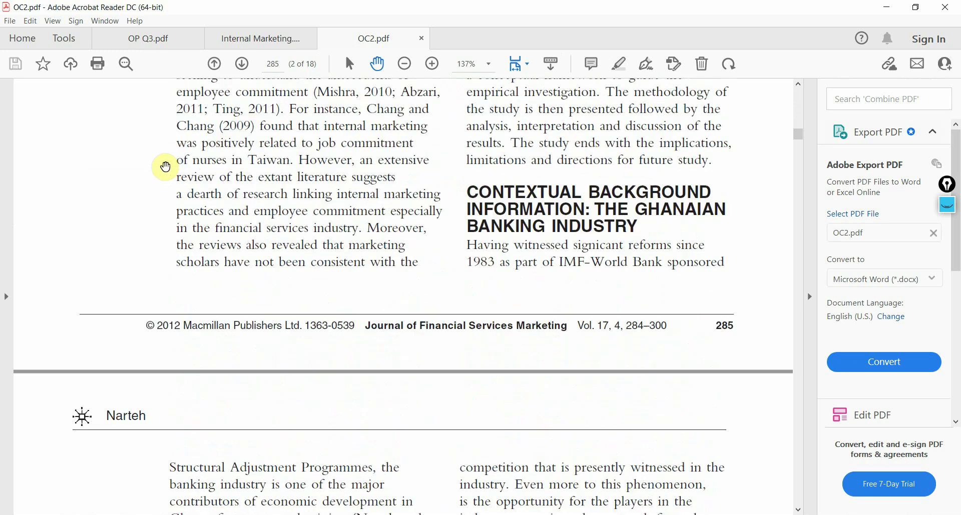
scroll(166, 166, down, 20)
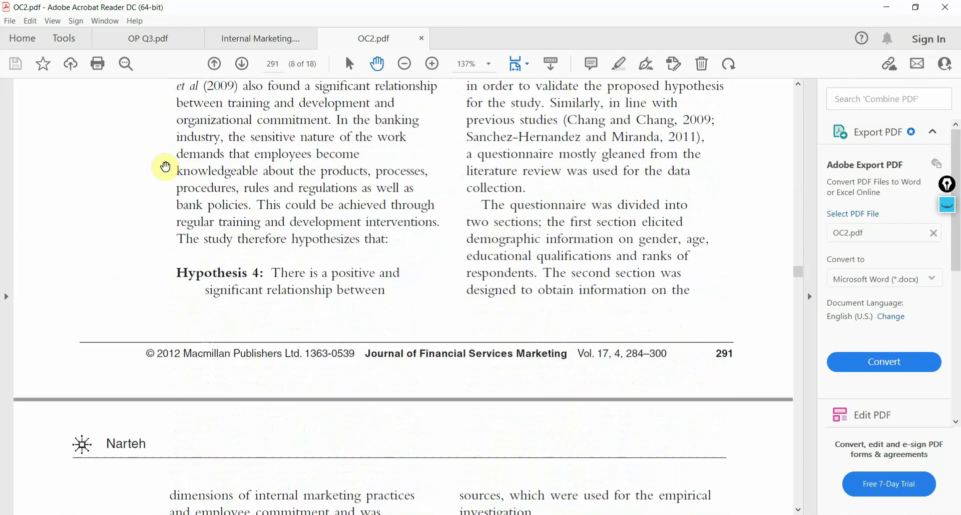
scroll(165, 166, down, 10)
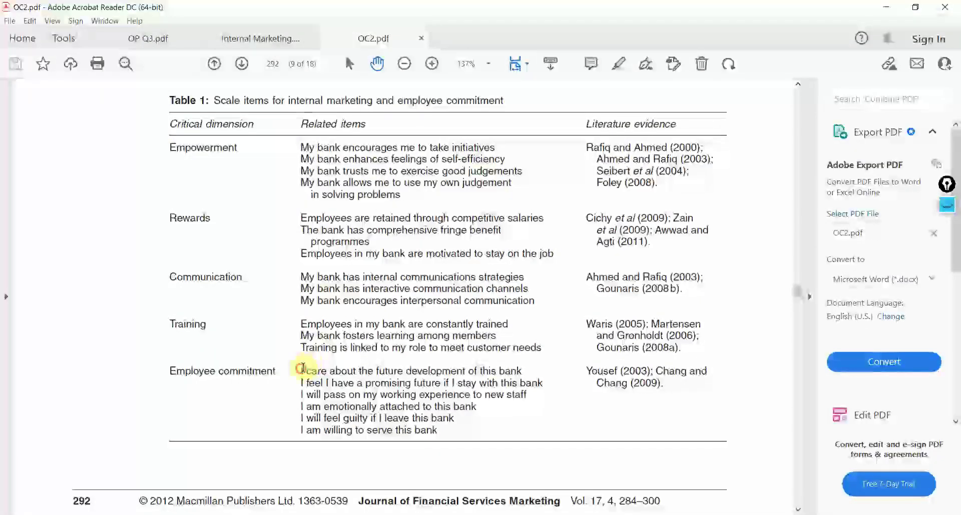
drag(302, 368, 446, 433)
key(ctrl+c)
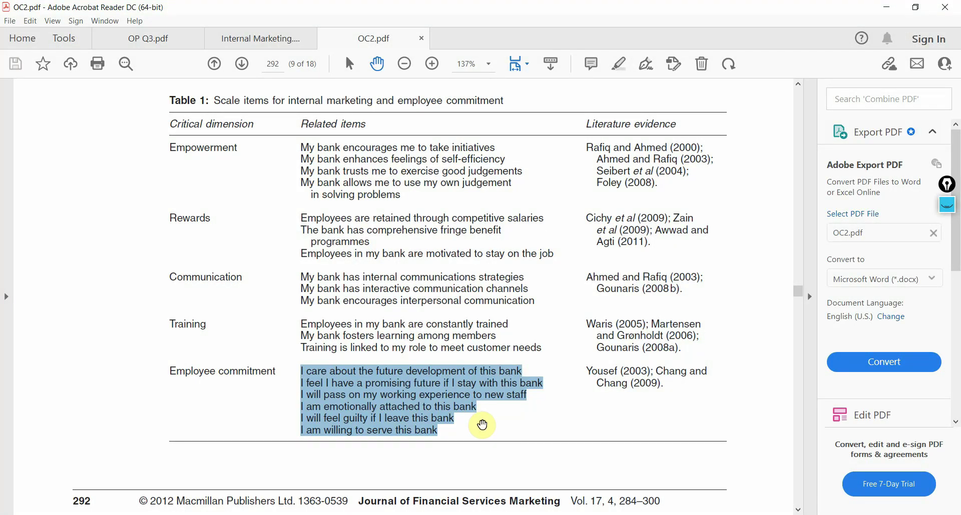
click(262, 40)
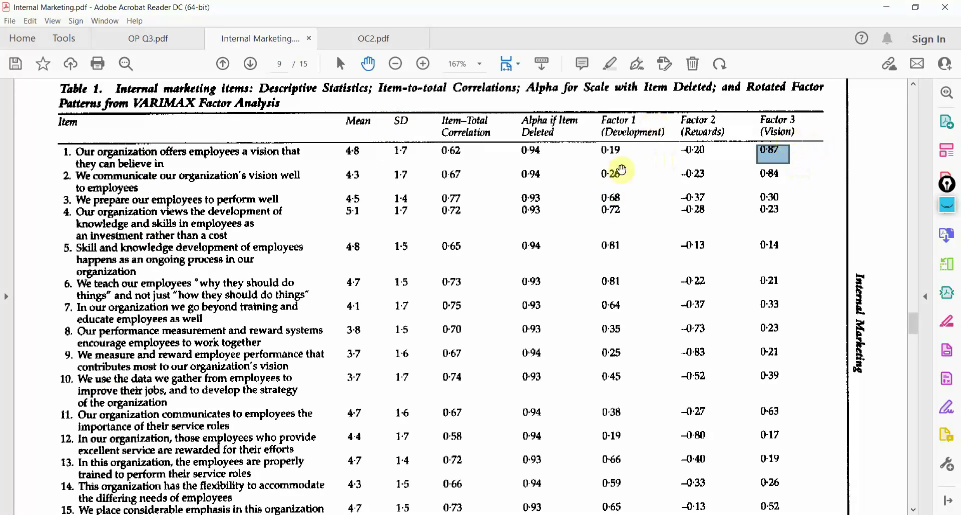
In Questionnaire Format.docx, paste the copied employee commitment items into the empty scale table row.
mouse_move(511, 514)
mouse_move(477, 514)
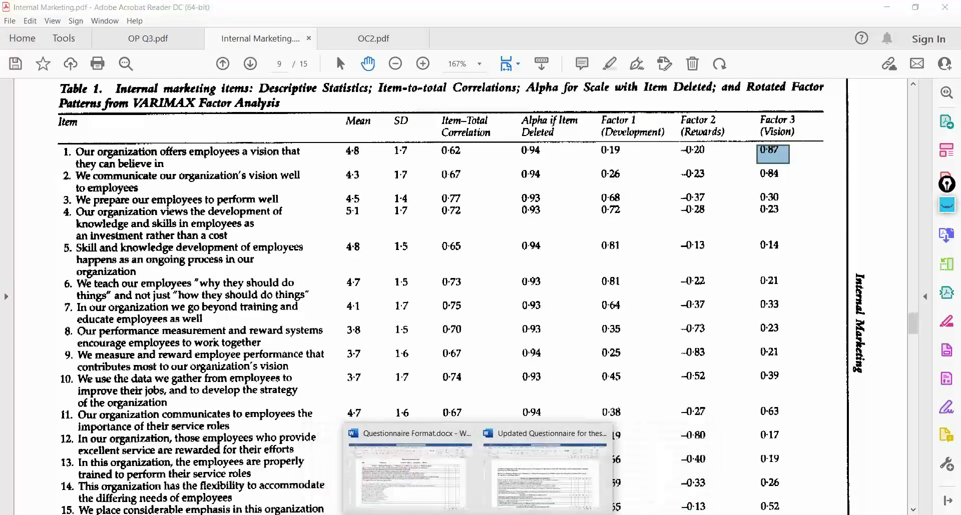
click(431, 501)
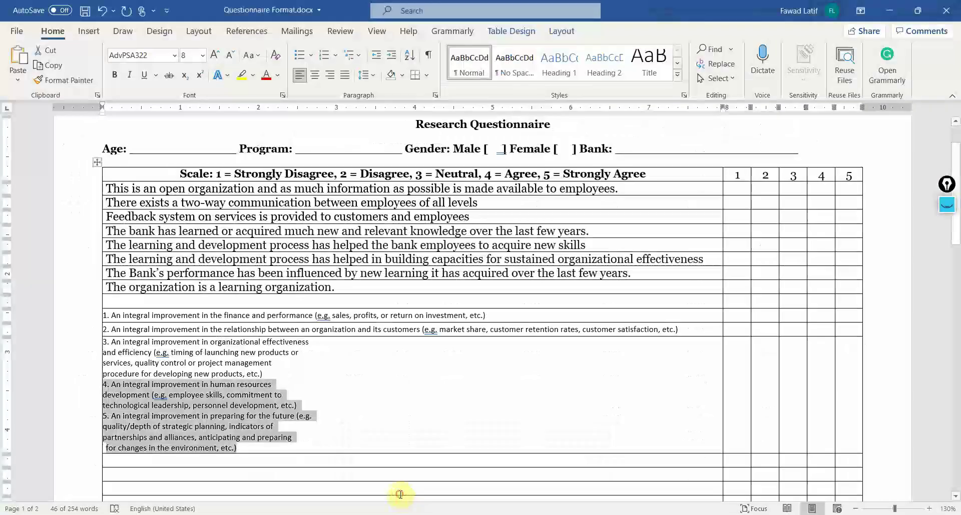
click(215, 461)
key(ctrl+v)
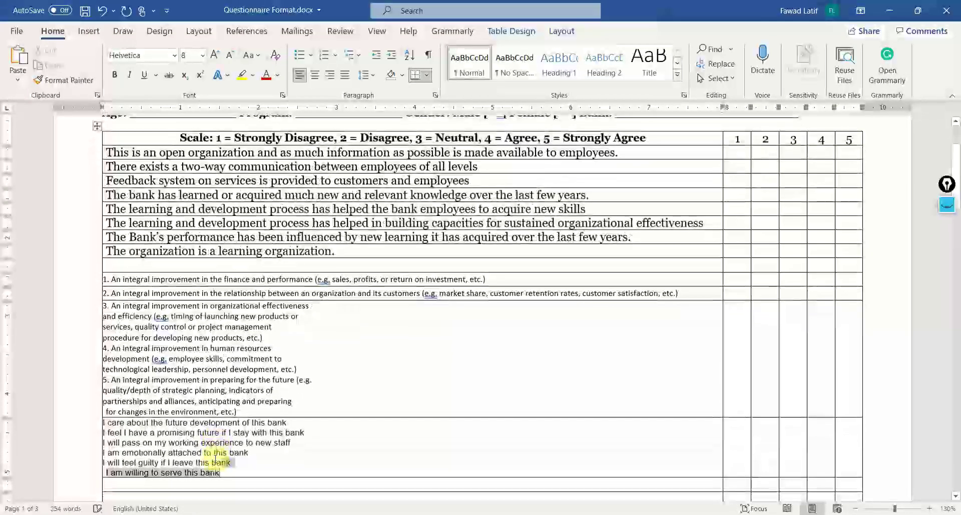
Move the last five commitment statements into the next row, leaving the first item alone above them.
drag(215, 460, 212, 459)
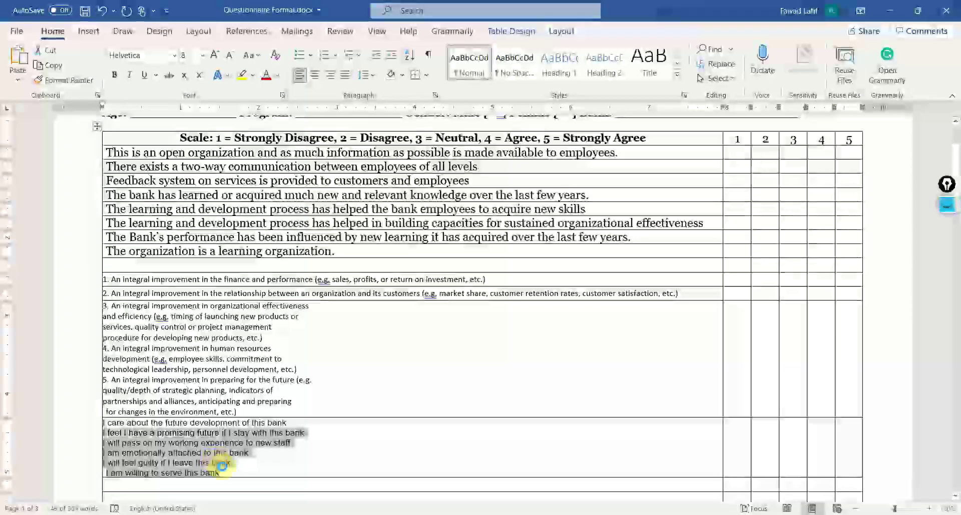
key(ctrl+x)
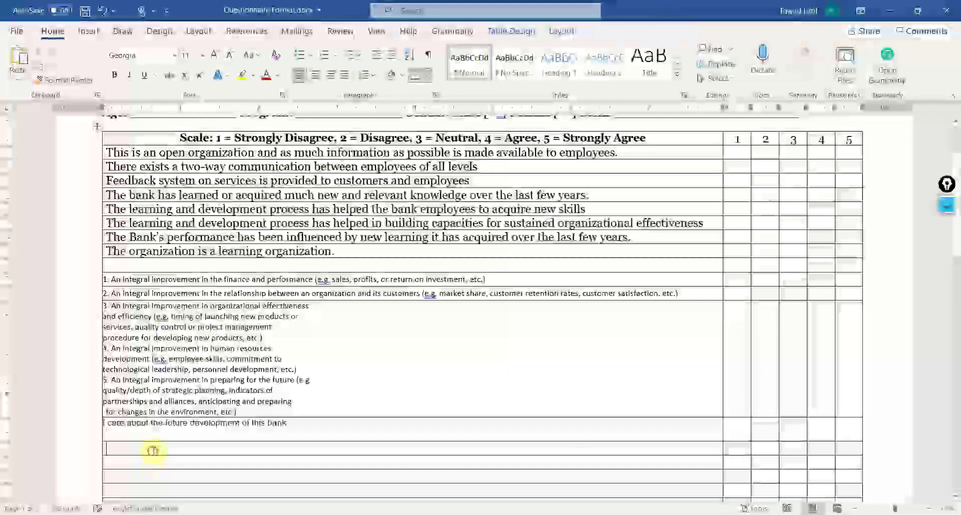
key(ctrl+v)
click(112, 432)
key(BackSpace)
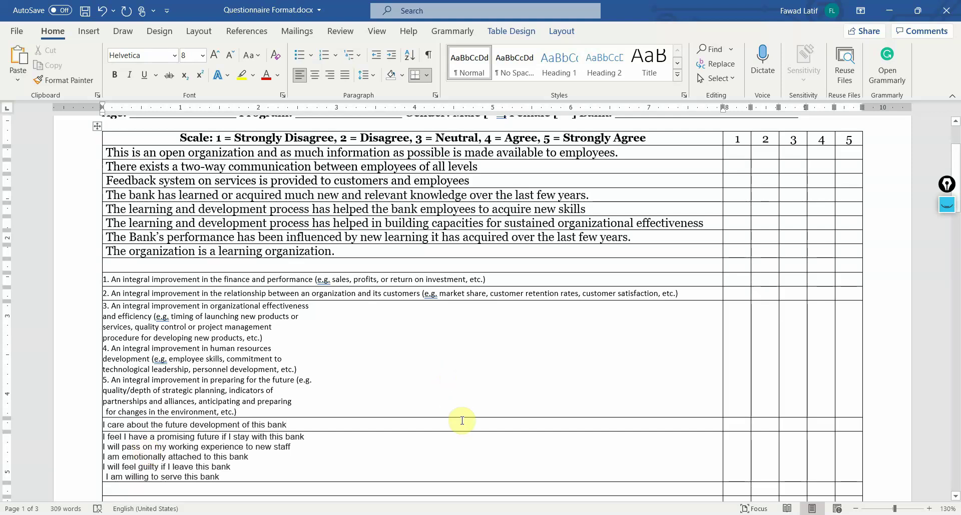
Return to the Updated Questionnaire document and scroll up to its Research Questionnaire title and Section A.
click(561, 493)
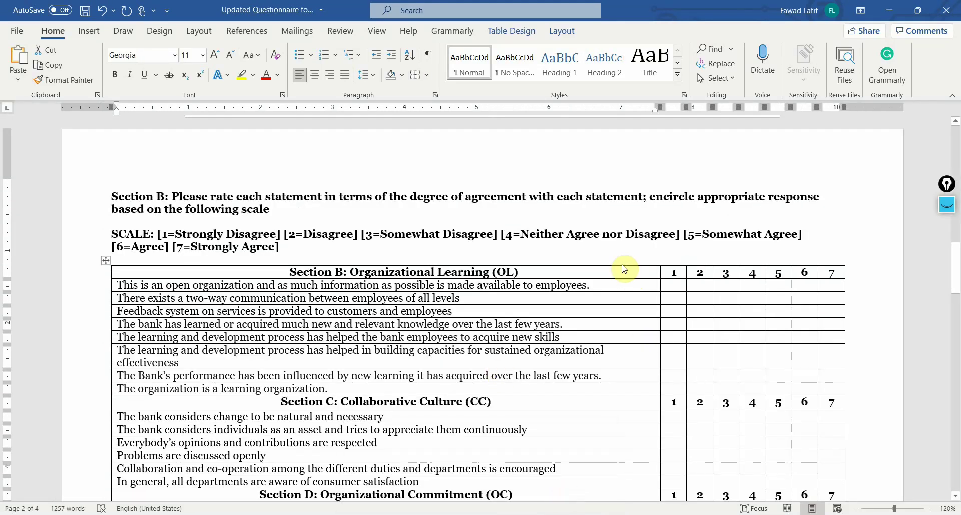
drag(619, 390, 619, 285)
drag(957, 250, 956, 220)
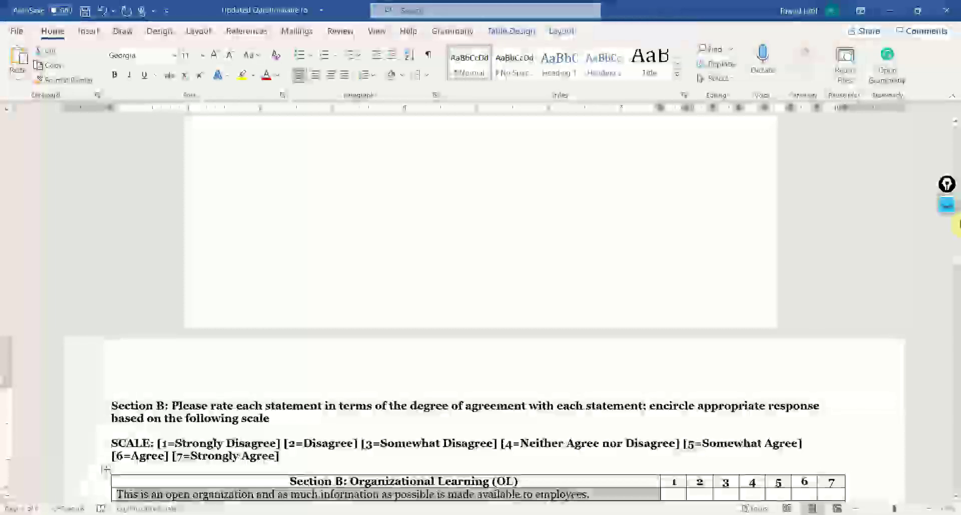
drag(955, 211, 956, 136)
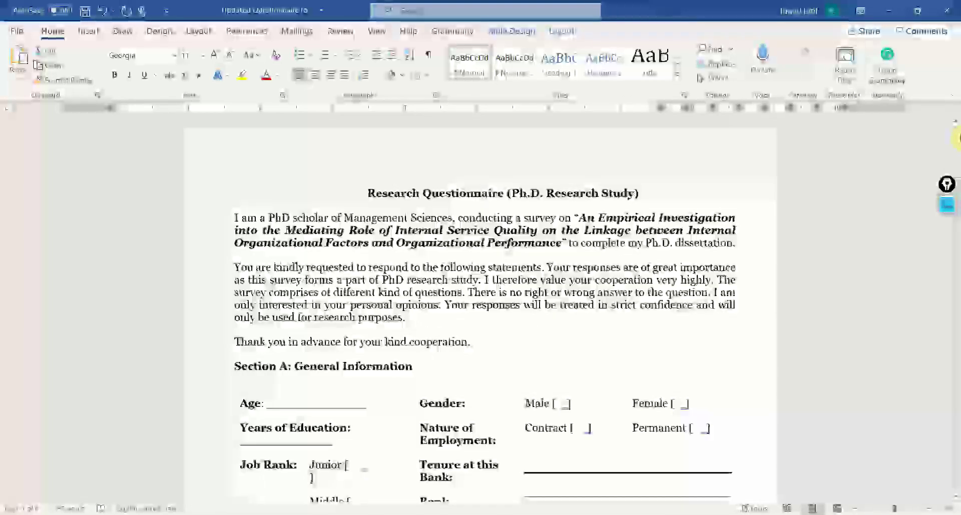